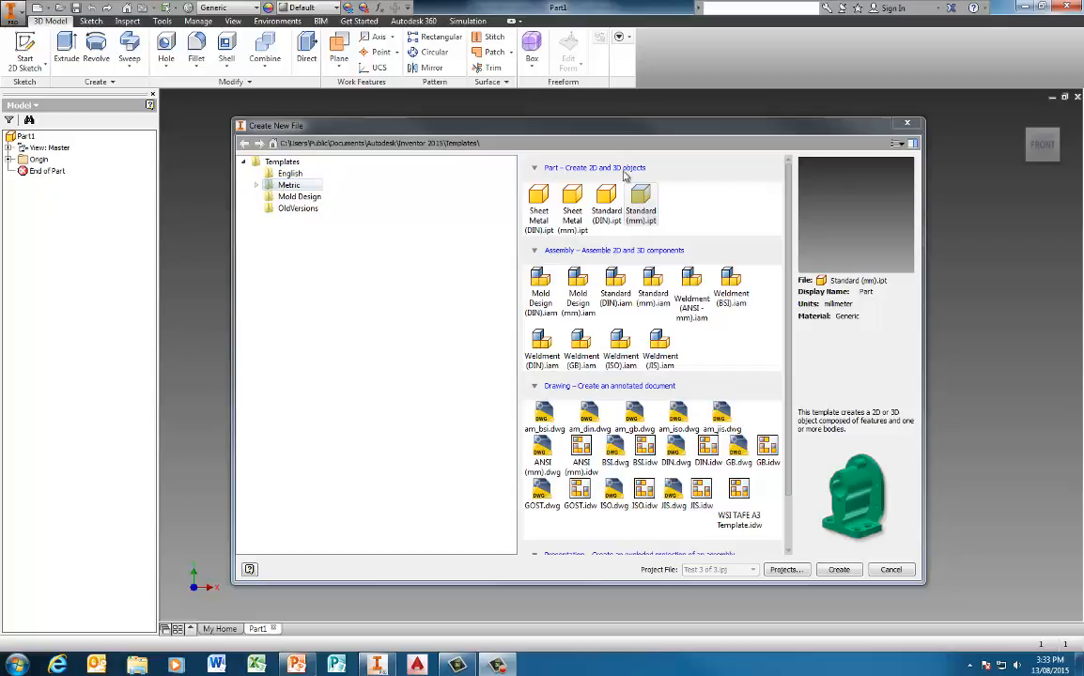
Create a new part from the metric Standard (mm).ipt template and start a 2D sketch on the front (XY) plane.
double_click(634, 203)
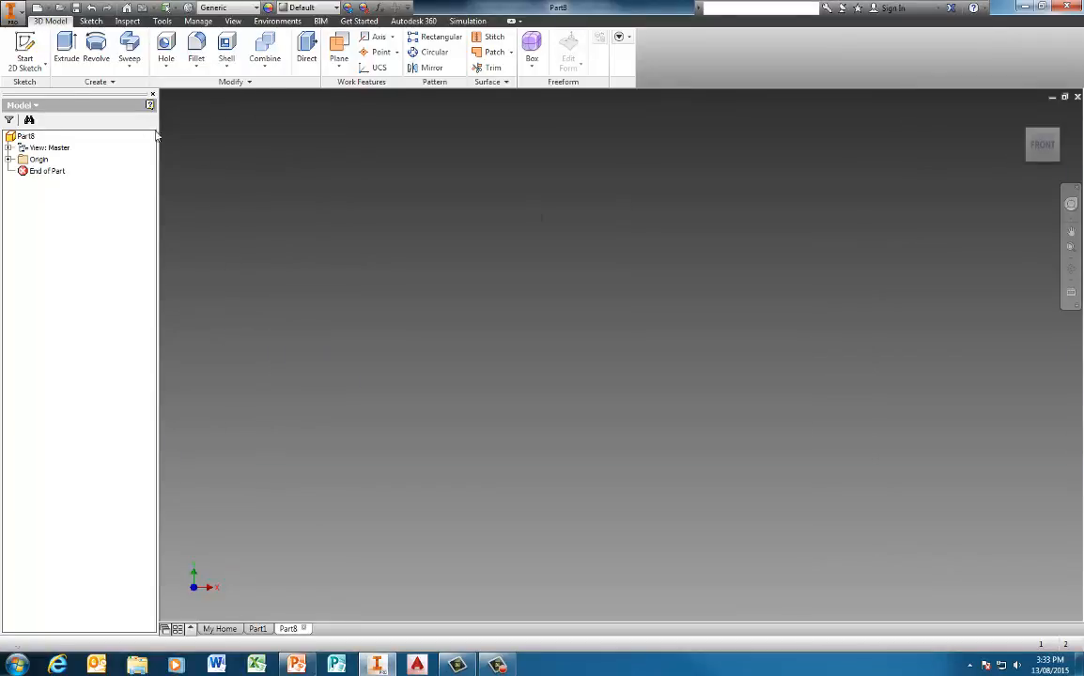
left_click(26, 41)
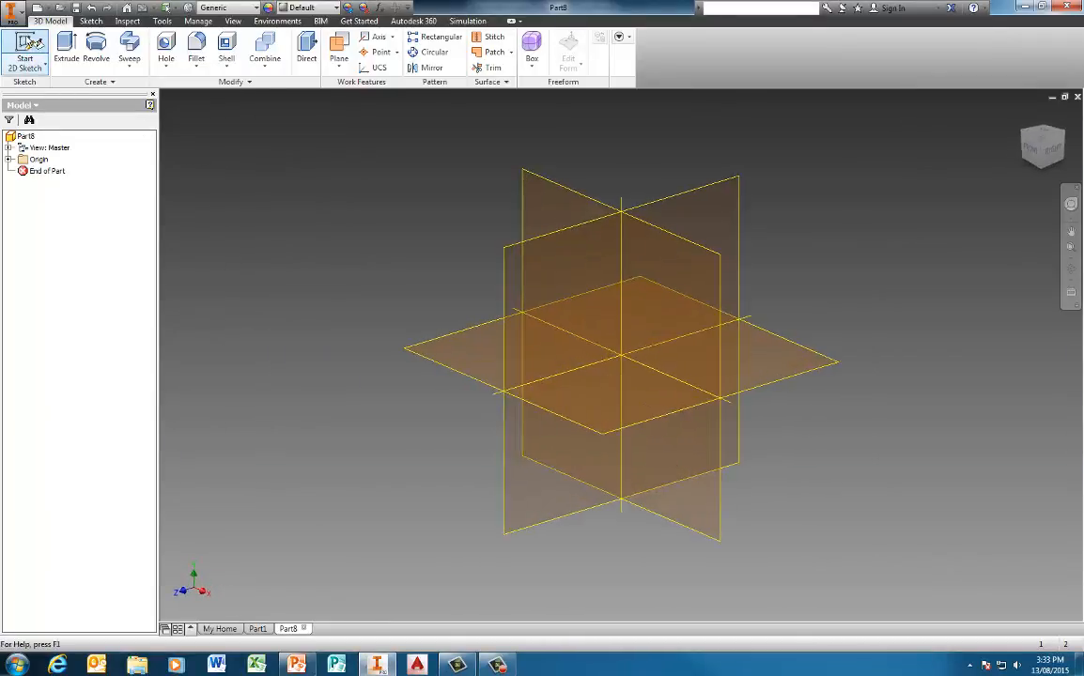
left_click(552, 185)
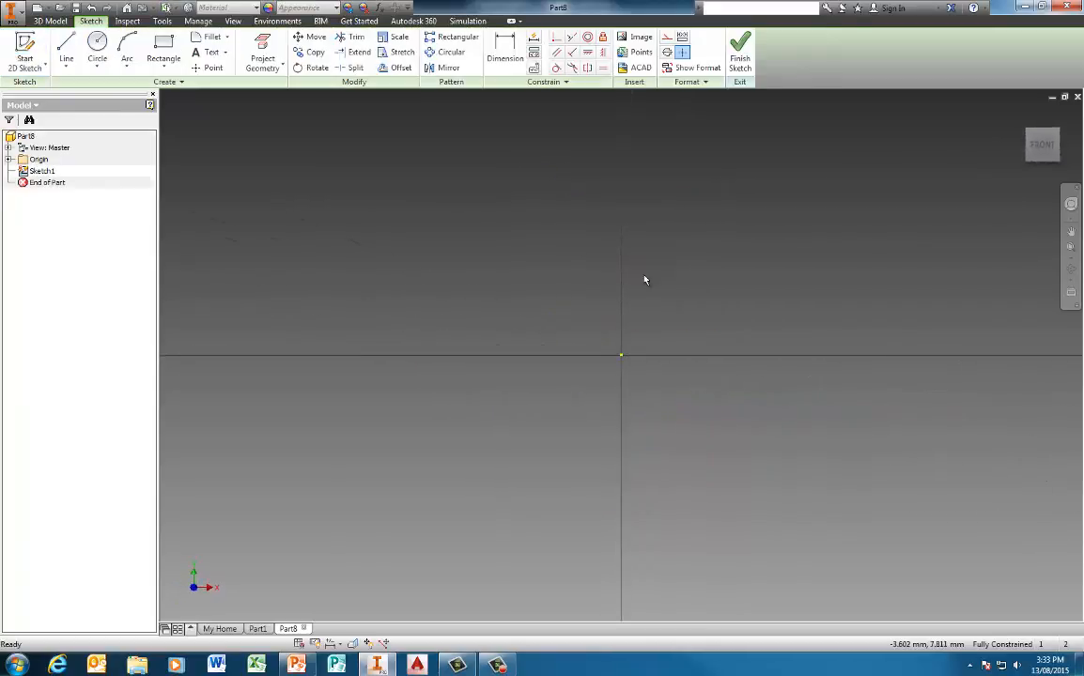
Sketch a closed seven-line profile off the origin, with an 18 mm left side (about), a stepped upper-left corner and a sloped upper-right corner.
mouse_move(726, 205)
middle_mouse_down()
mouse_move(461, 321)
mouse_move(429, 368)
middle_mouse_up()
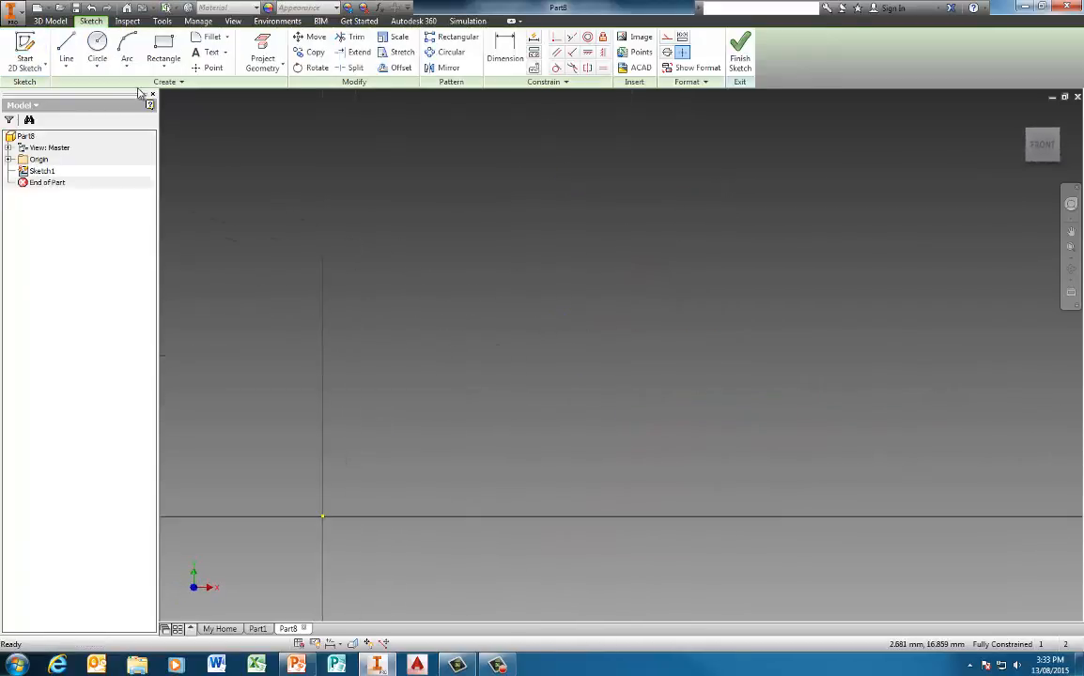
left_click(66, 47)
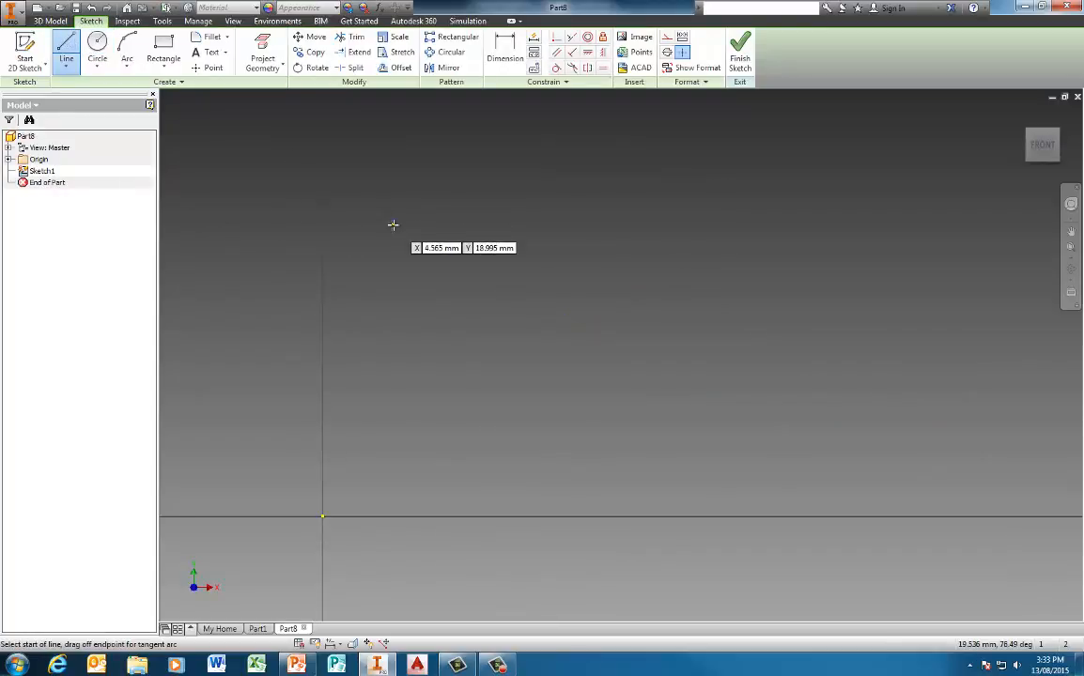
left_click(372, 486)
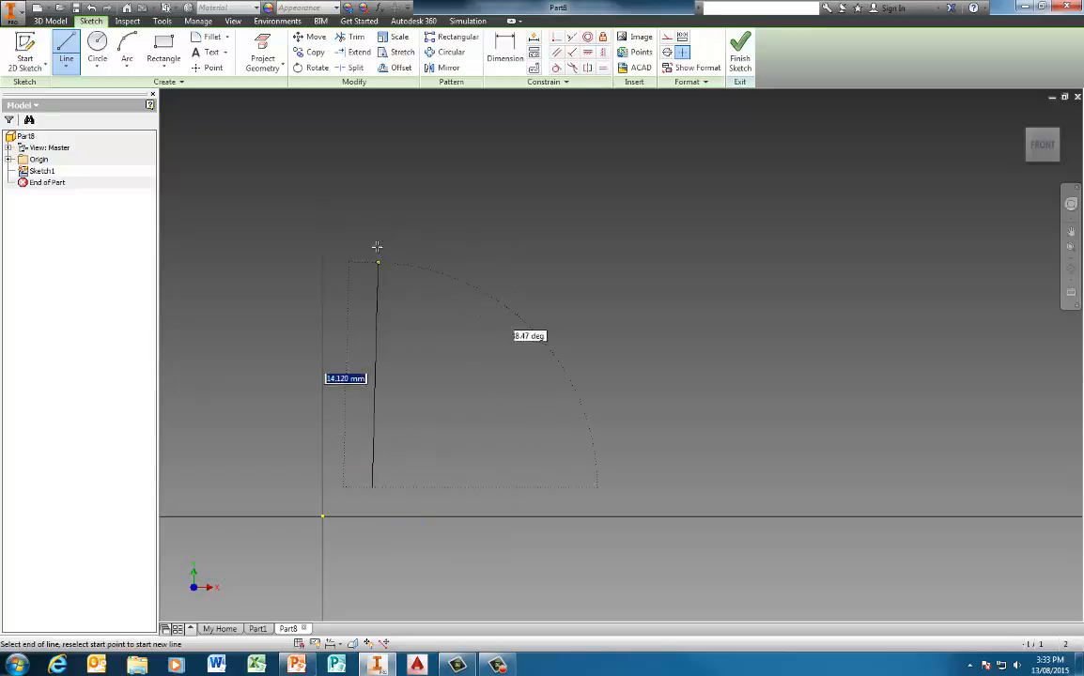
left_click(372, 207)
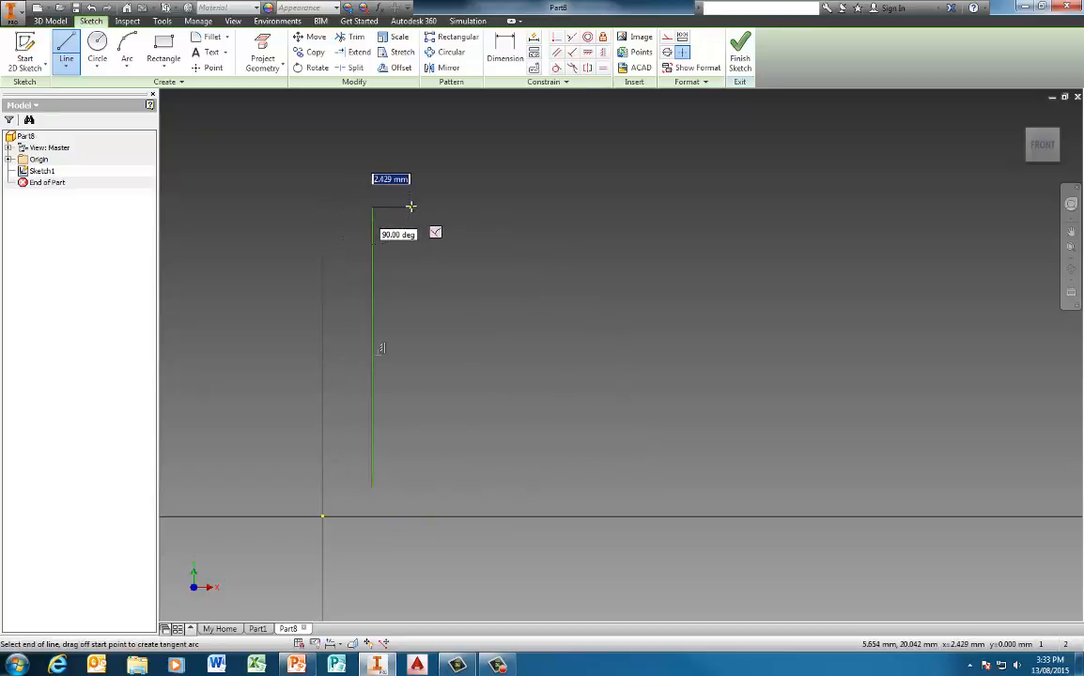
left_click(414, 207)
left_click(414, 168)
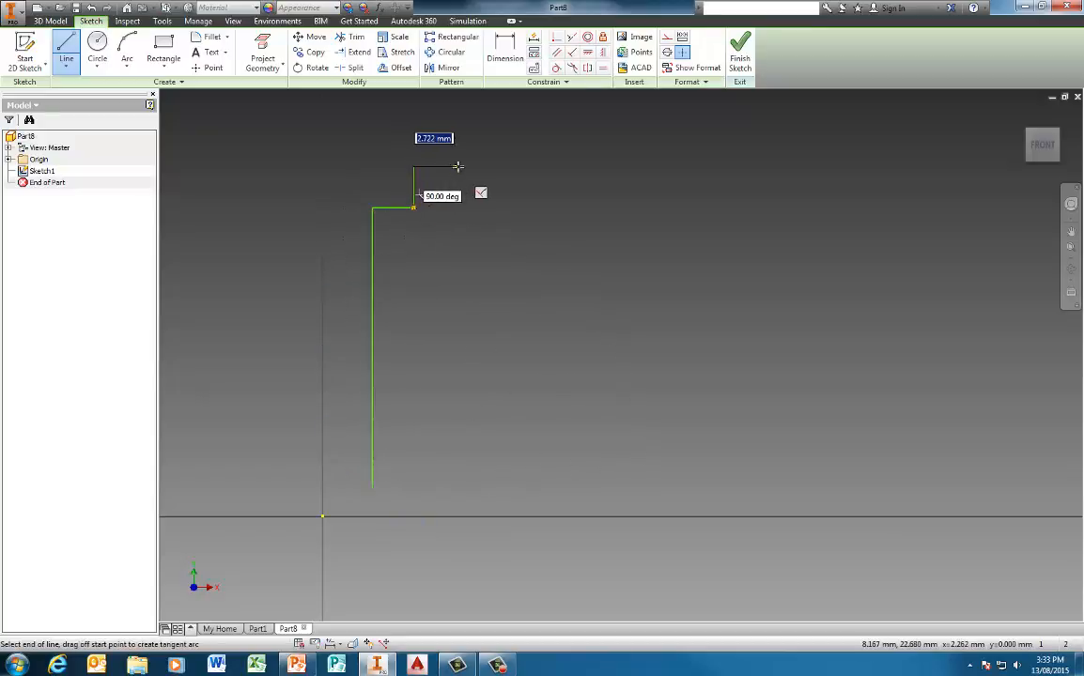
left_click(457, 167)
left_click(530, 260)
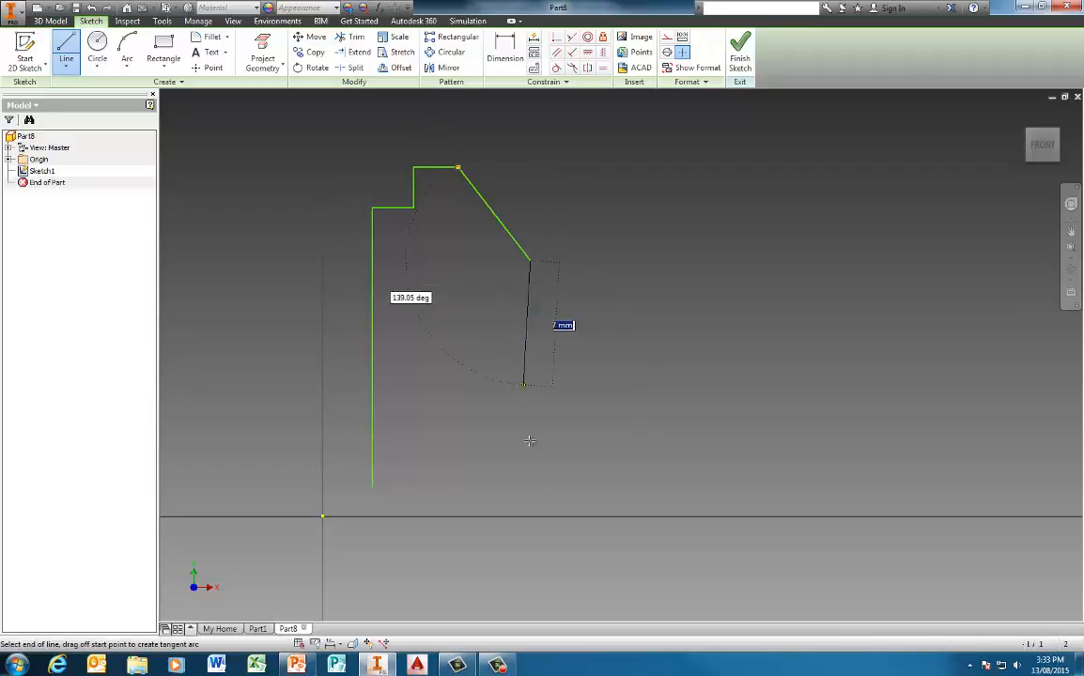
left_click(531, 488)
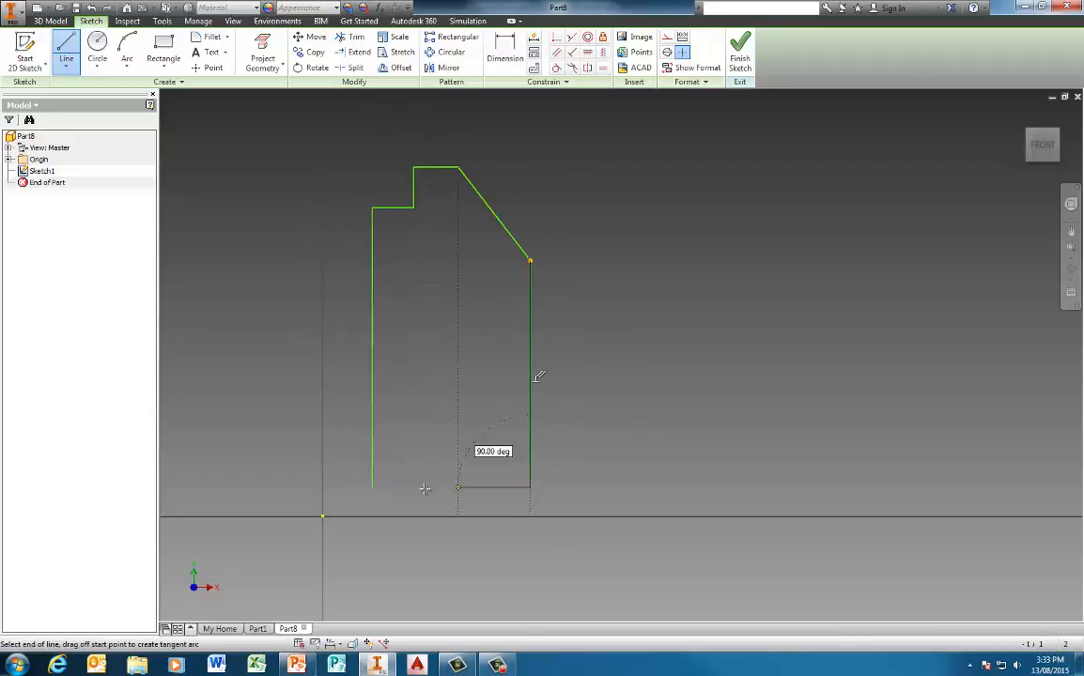
left_click(372, 487)
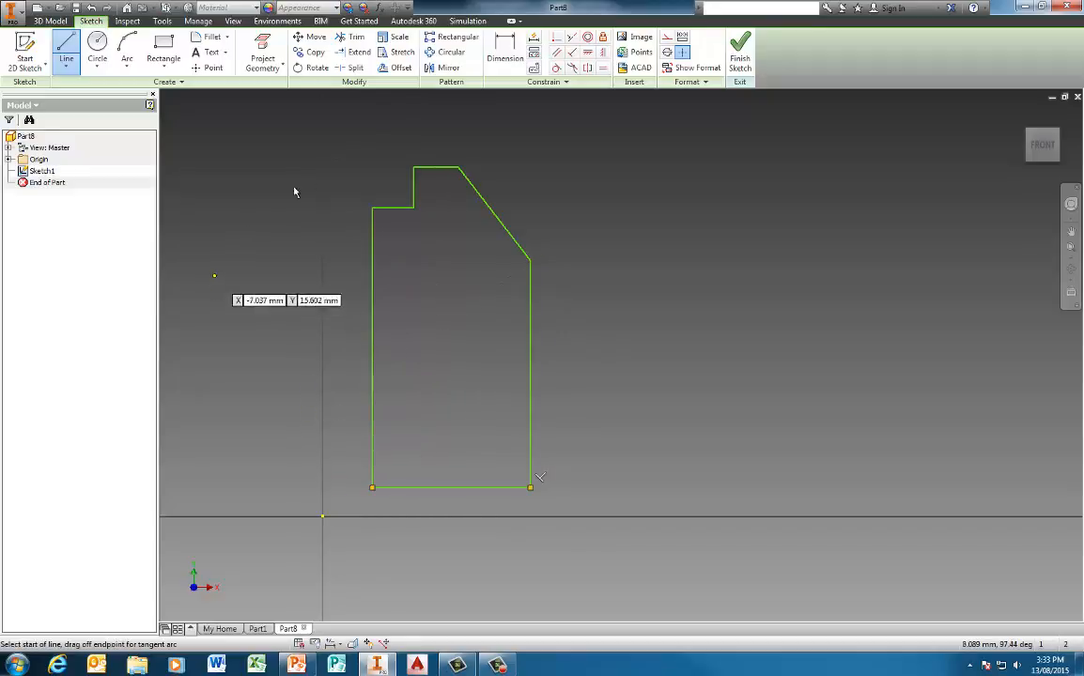
key("Escape")
Dimension the profile's left vertical edge to 45 mm and its bottom edge to 32 mm.
left_click(502, 49)
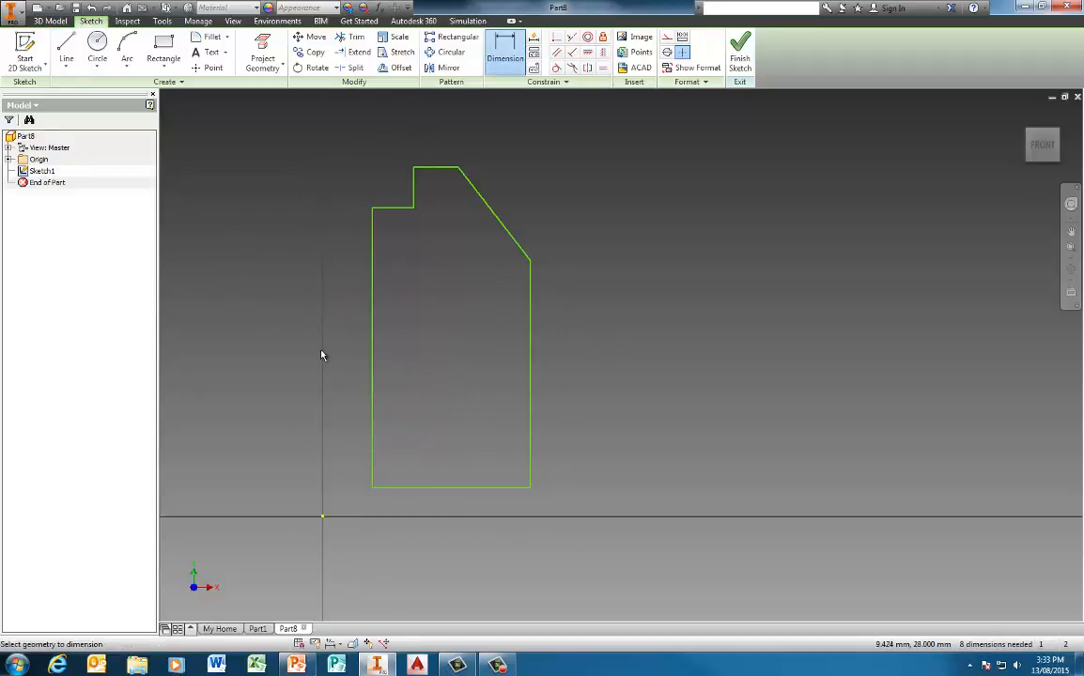
left_click(373, 372)
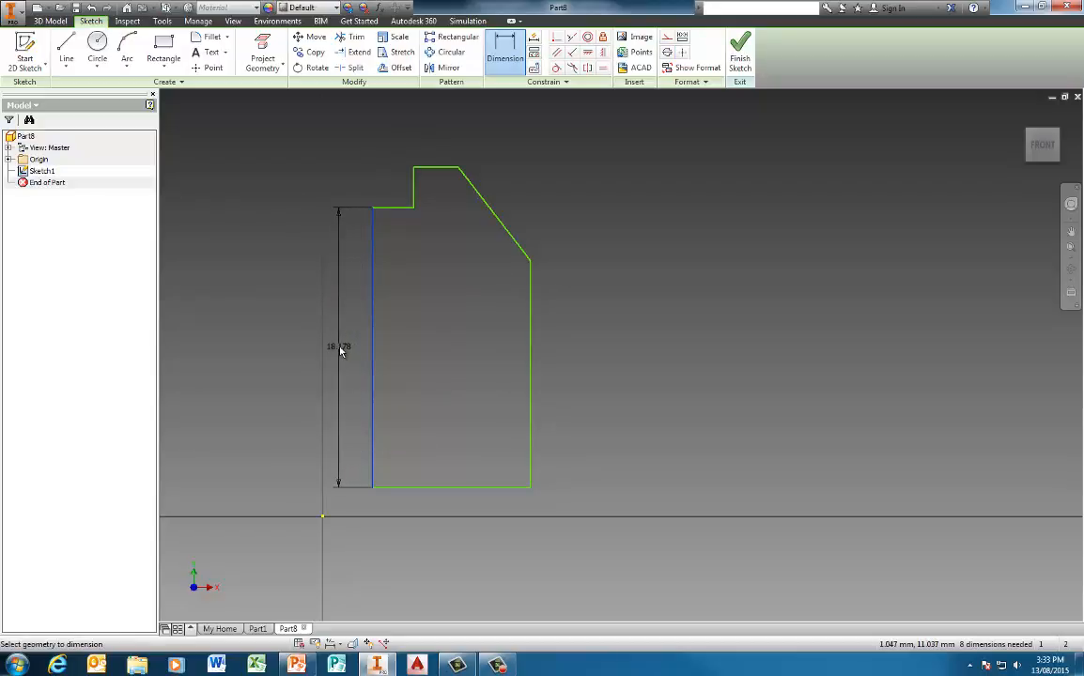
left_click(341, 348)
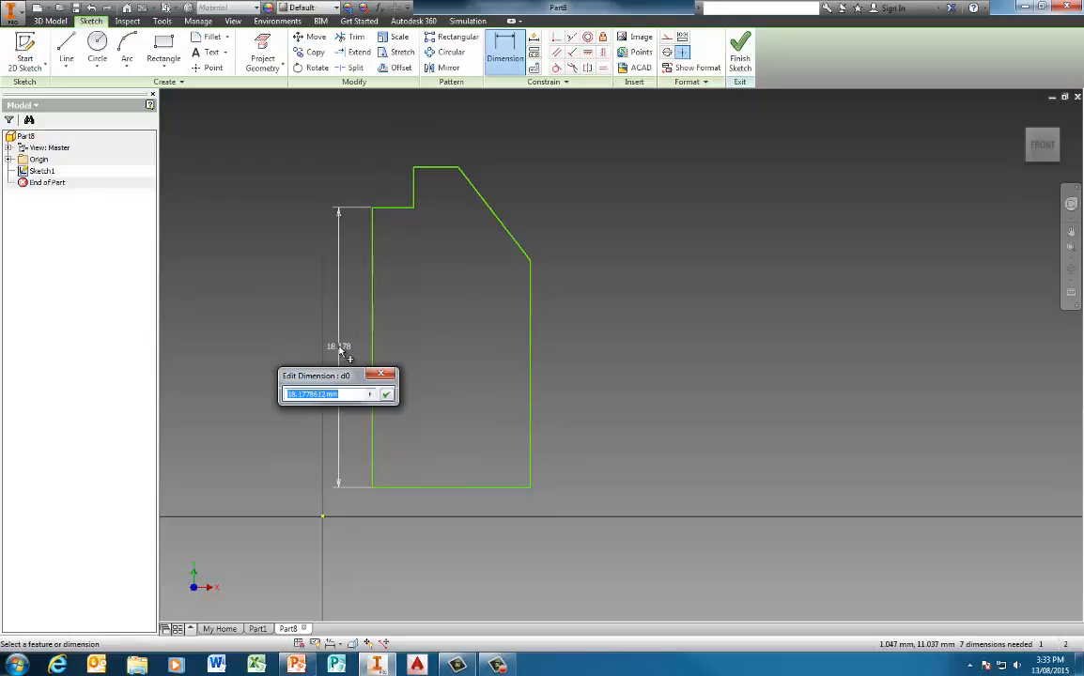
type("45")
key("Return")
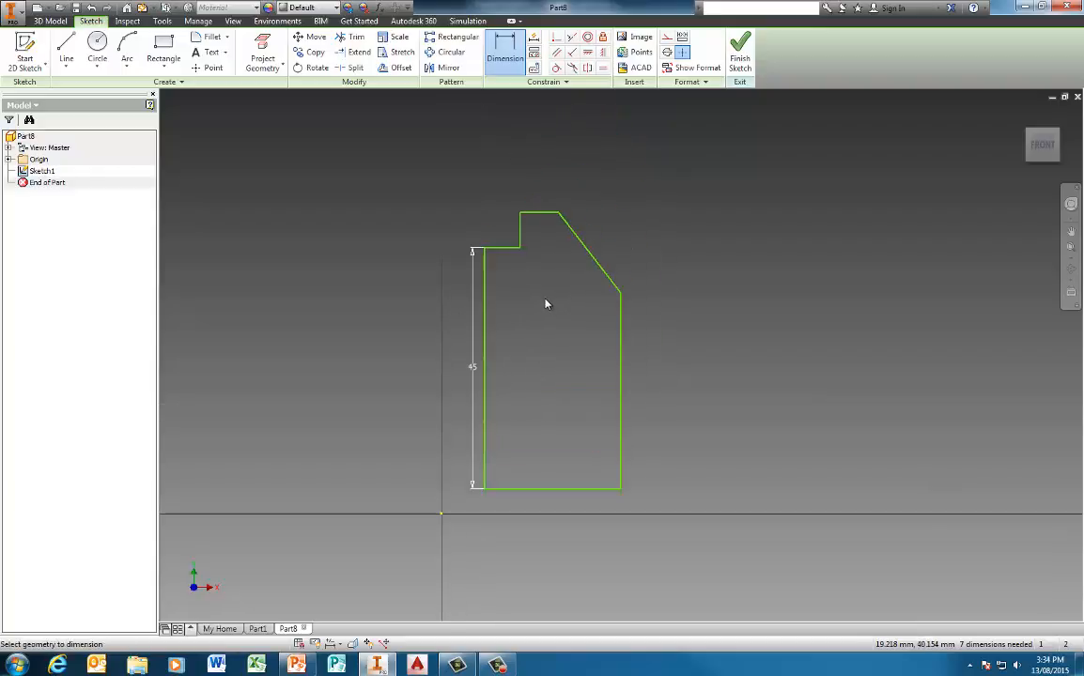
left_click(561, 495)
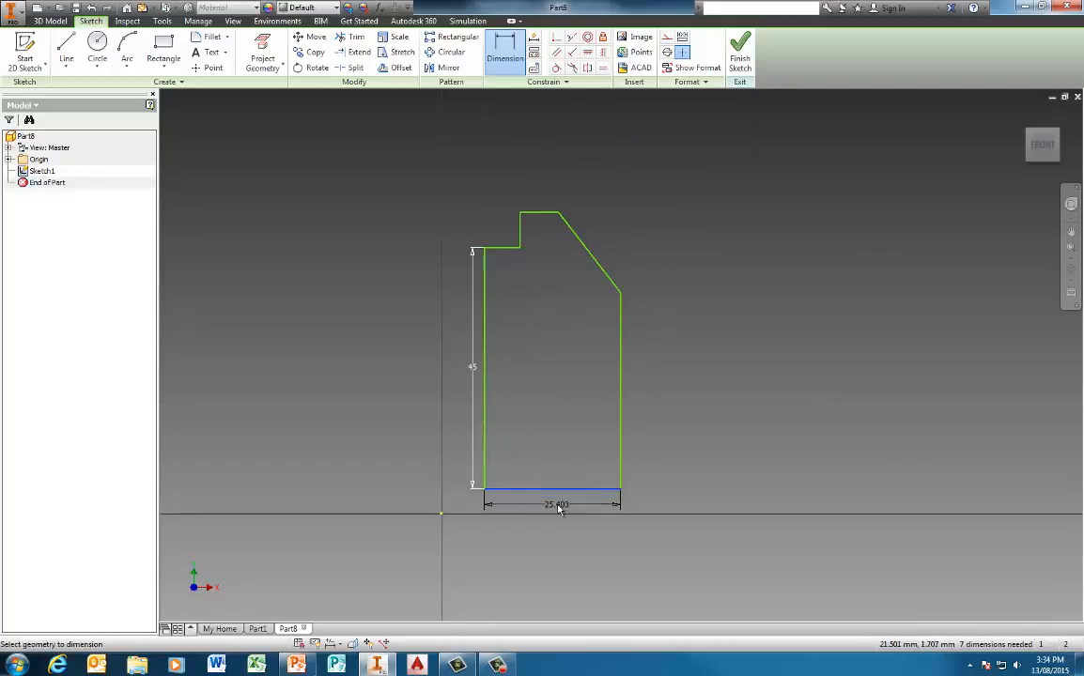
left_click(561, 504)
type("32")
key("Return")
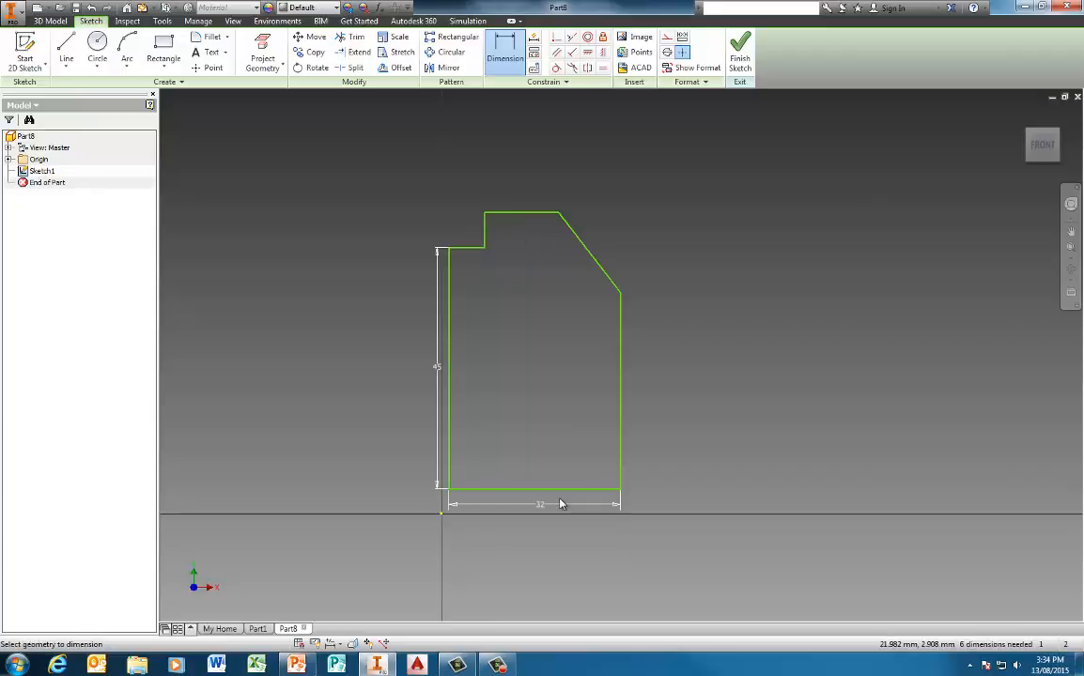
Dimension the profile's right vertical edge to 40 mm and the short vertical edge of the upper-left step to 10 mm.
left_click(622, 406)
left_click(657, 400)
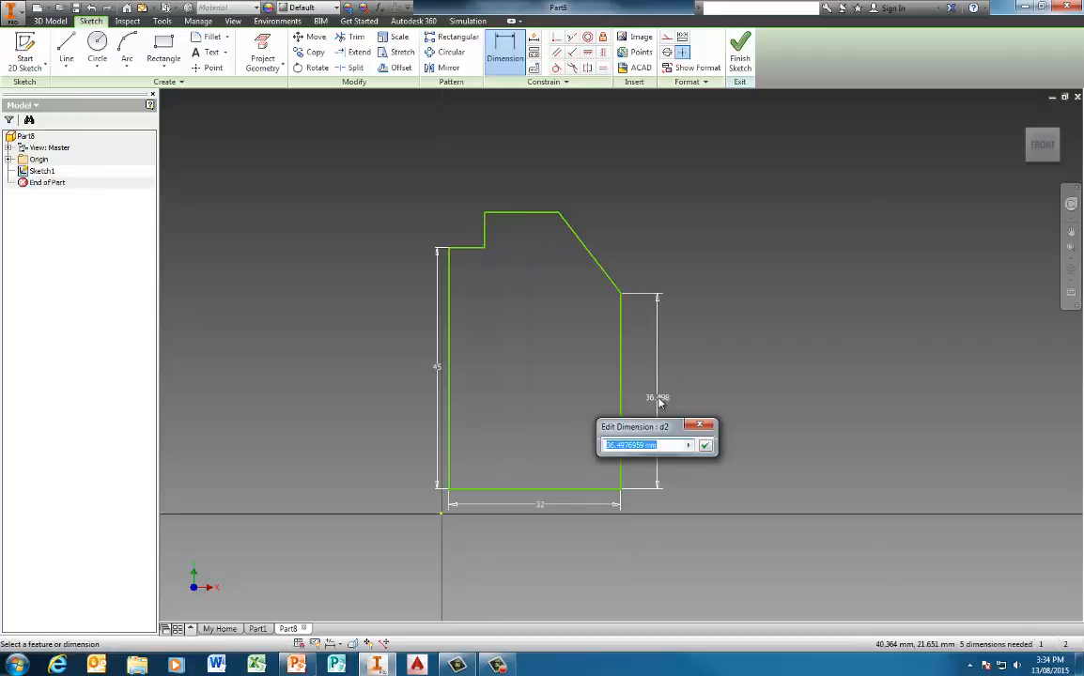
type("40")
key("Return")
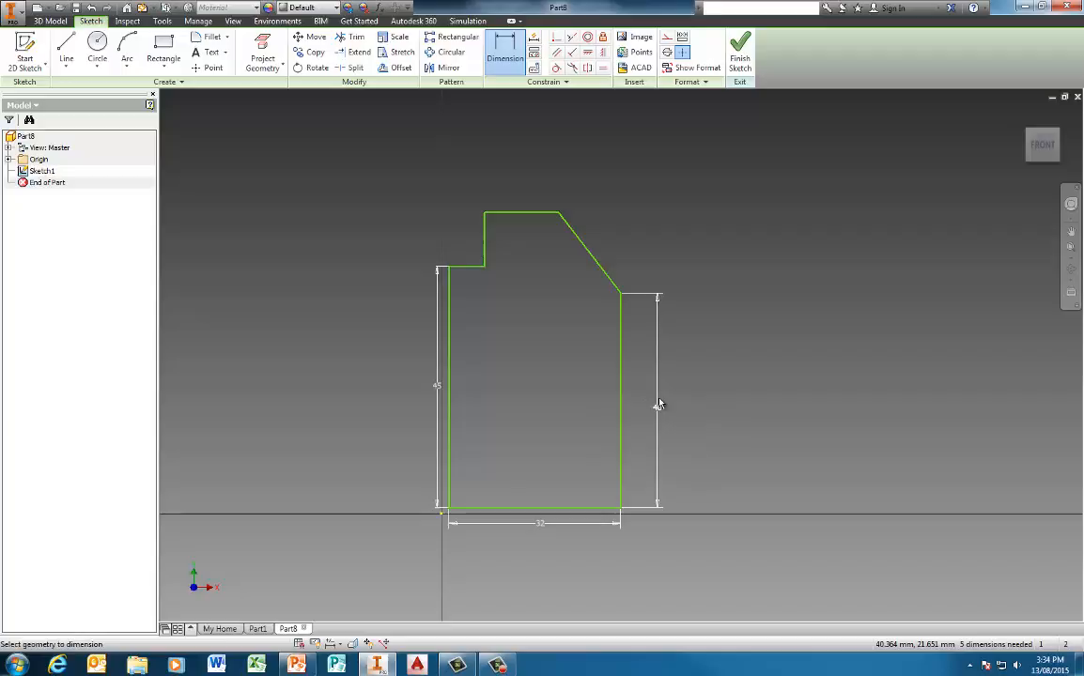
left_click(485, 249)
left_click(432, 243)
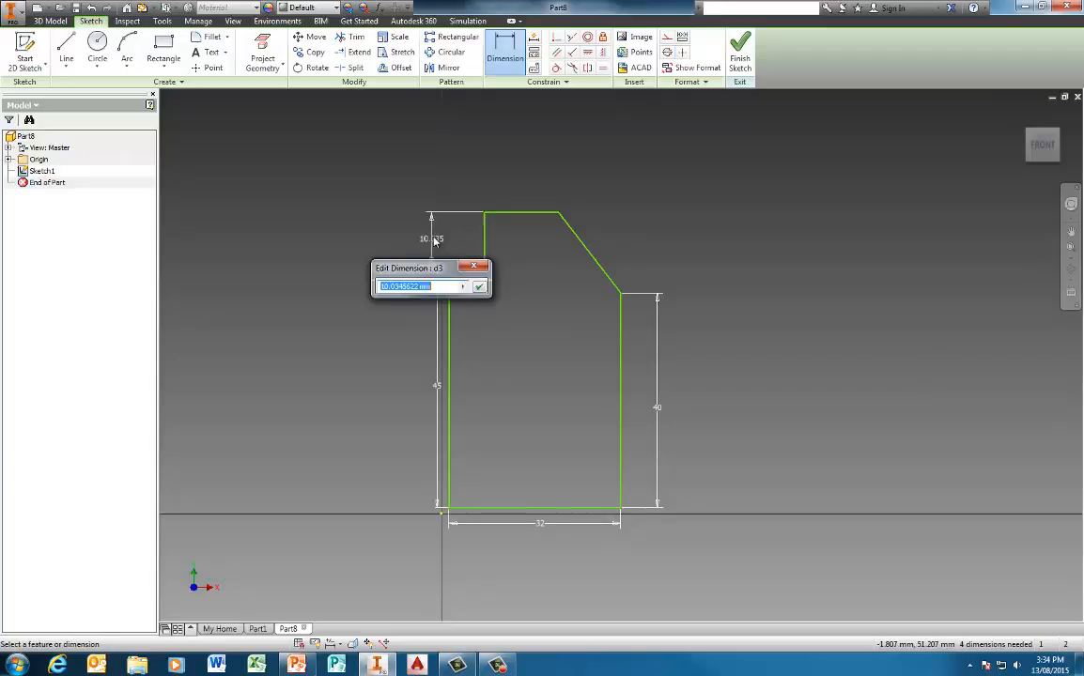
type("10")
key("Return")
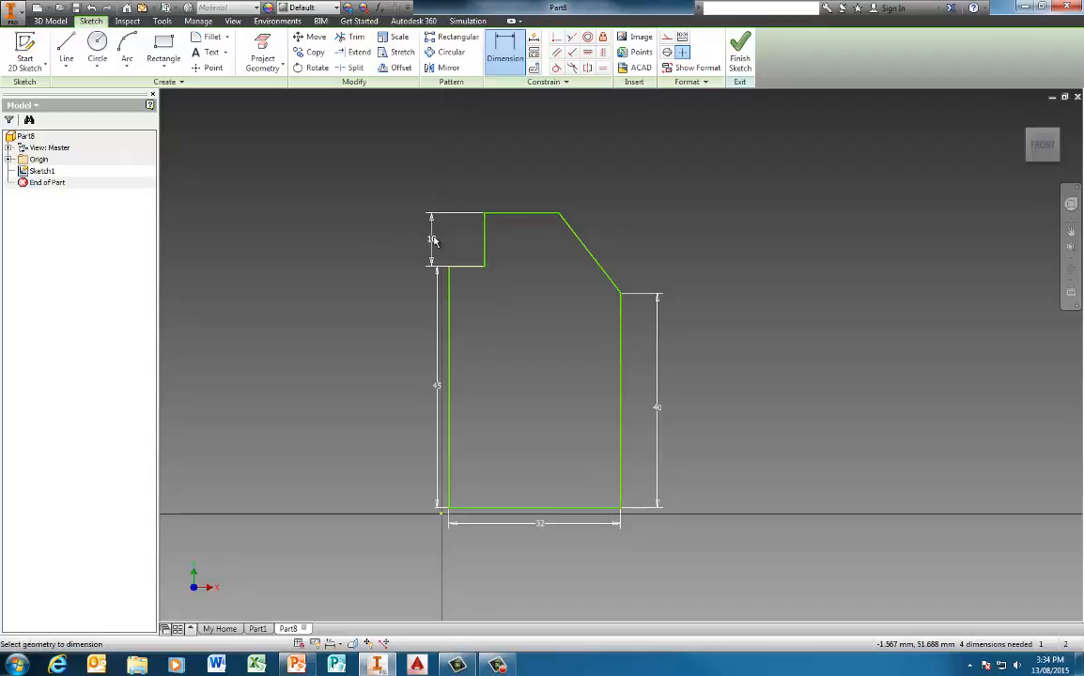
Apply an Equal constraint between the short vertical and short horizontal edges of the upper-left step.
left_click(603, 69)
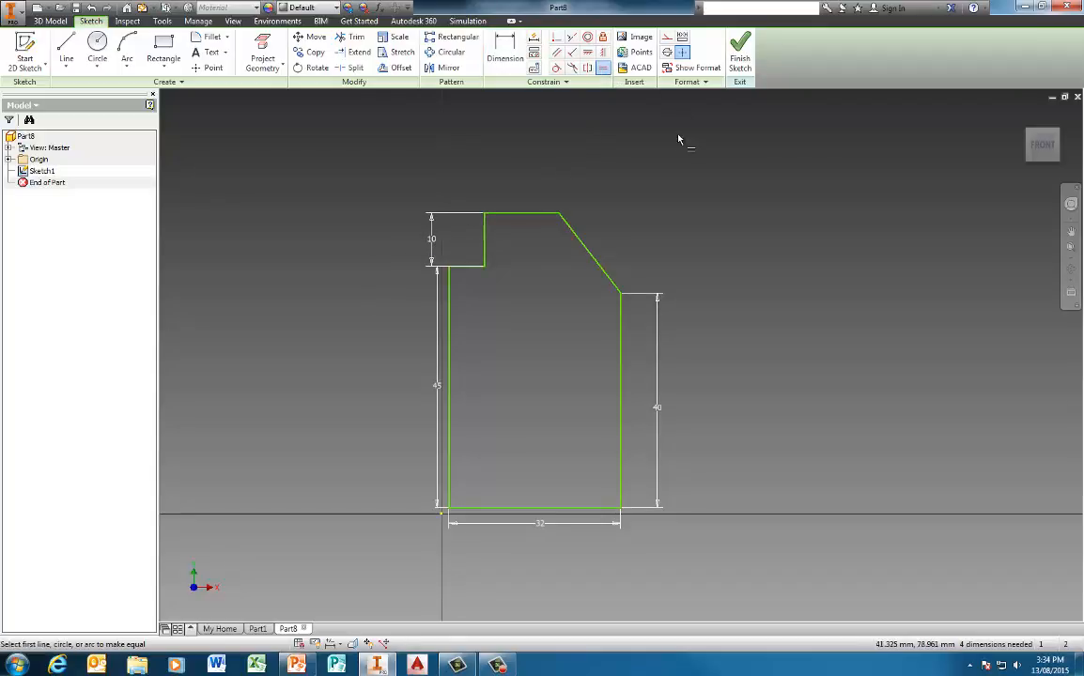
left_click(485, 247)
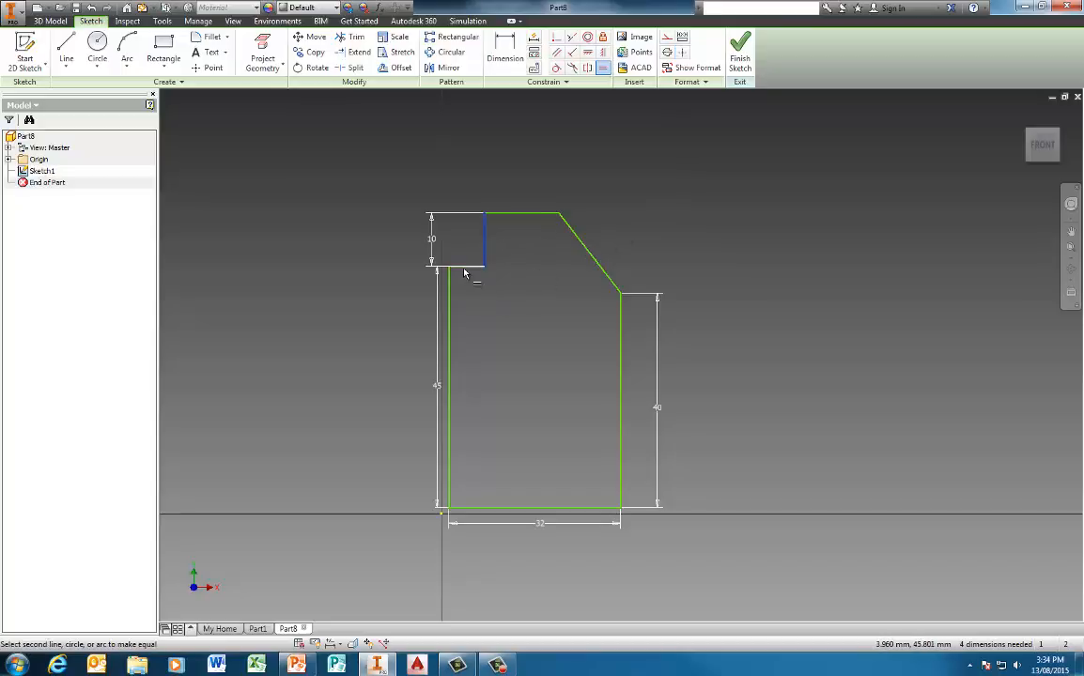
left_click(467, 266)
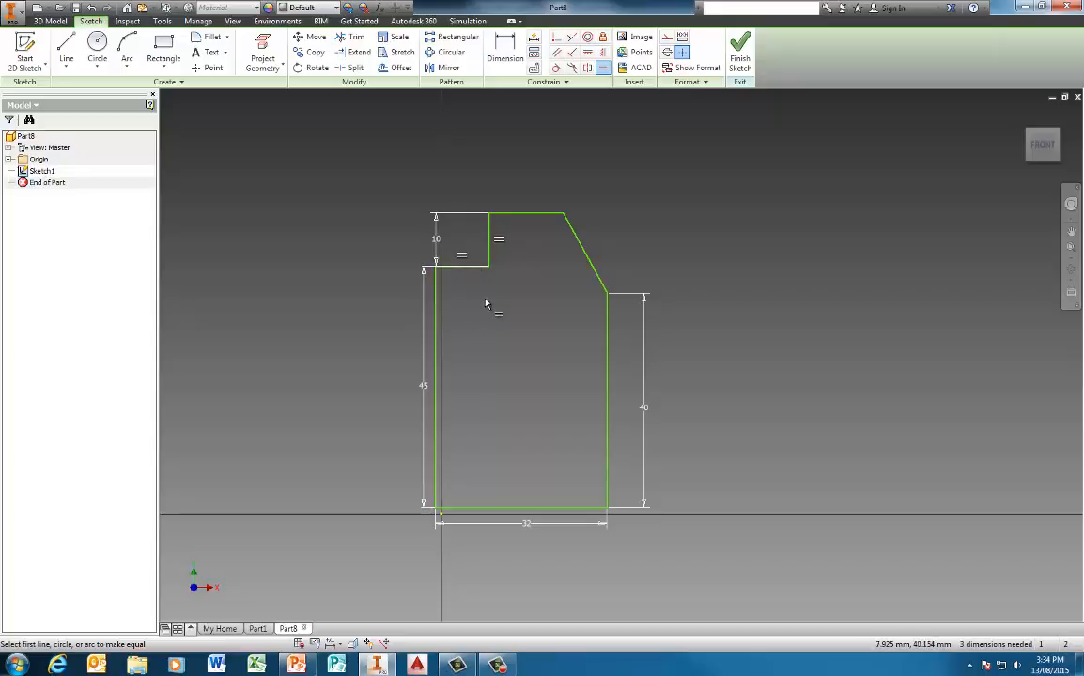
key("Escape")
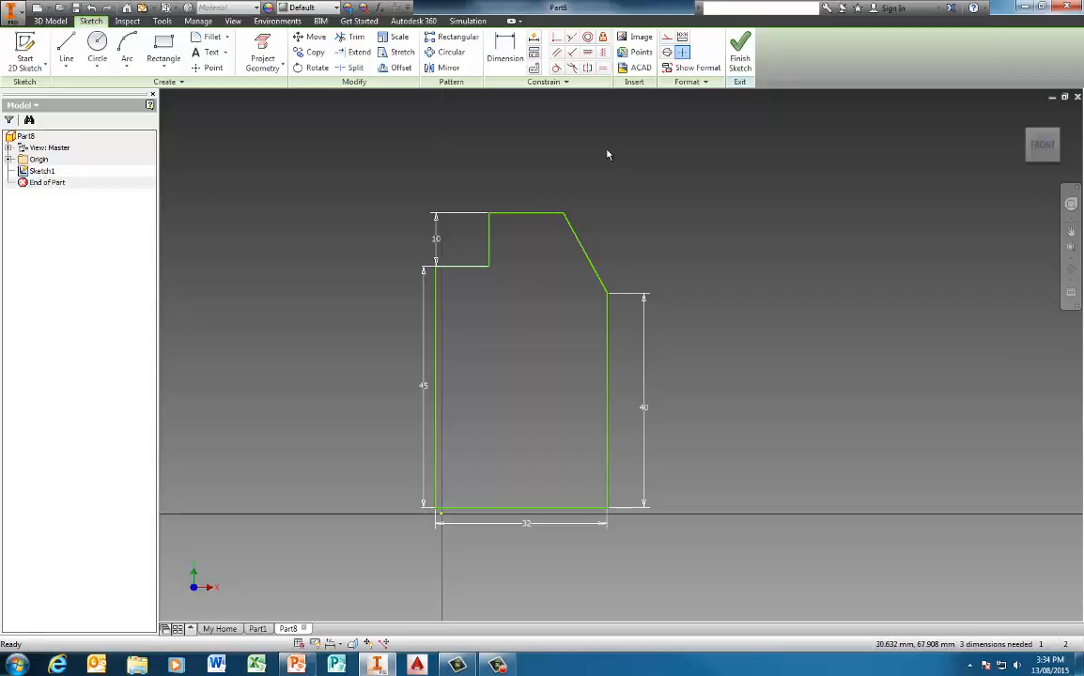
Dimension the angle between the right vertical edge and the sloped edge to 45 degrees.
left_click(505, 48)
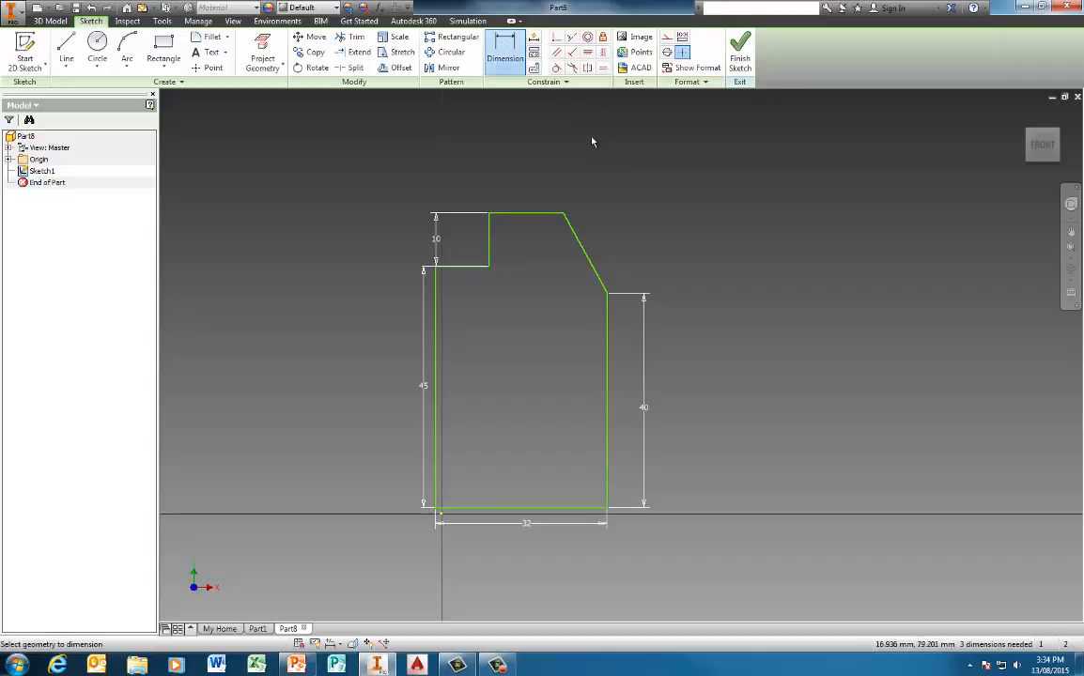
left_click(608, 325)
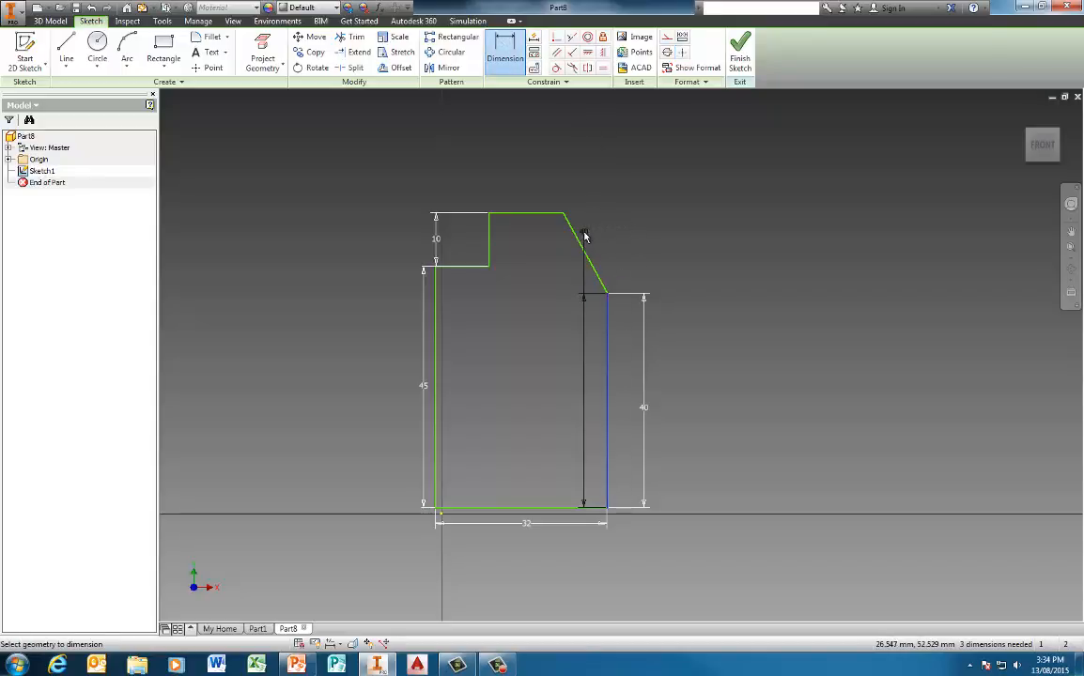
left_click(586, 222)
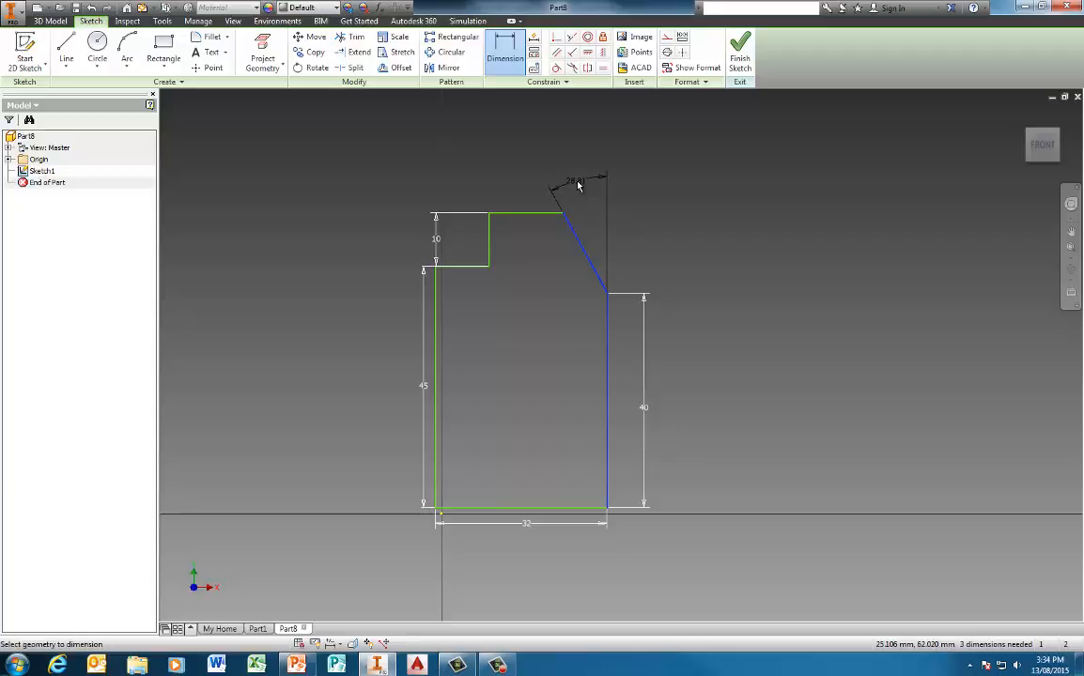
left_click(577, 185)
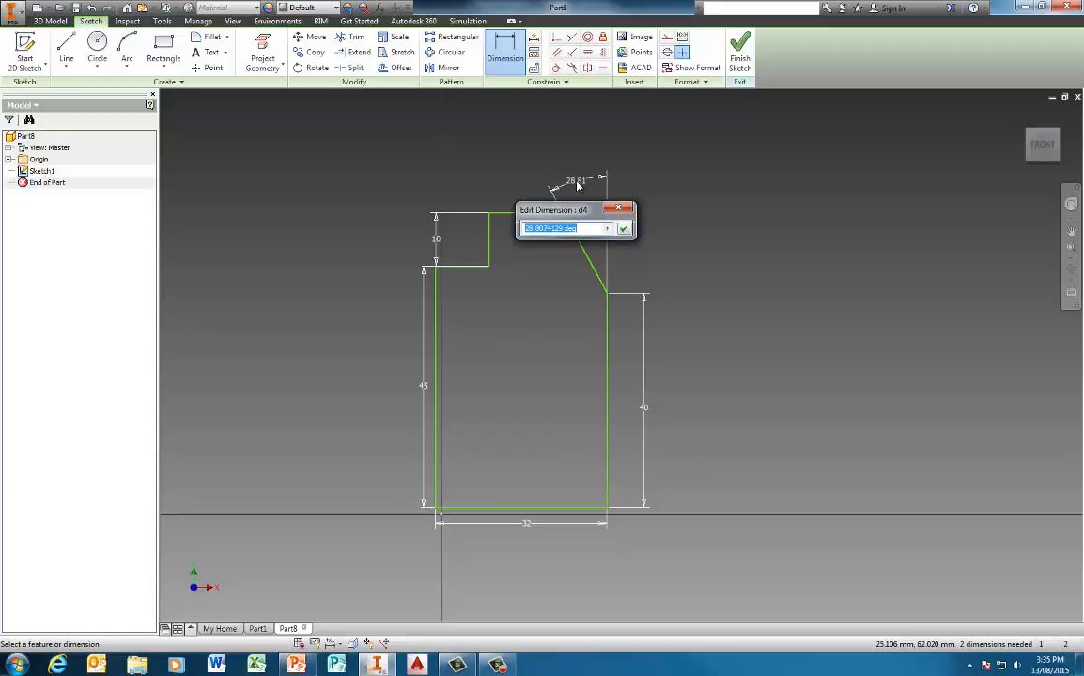
type("45")
key("Return")
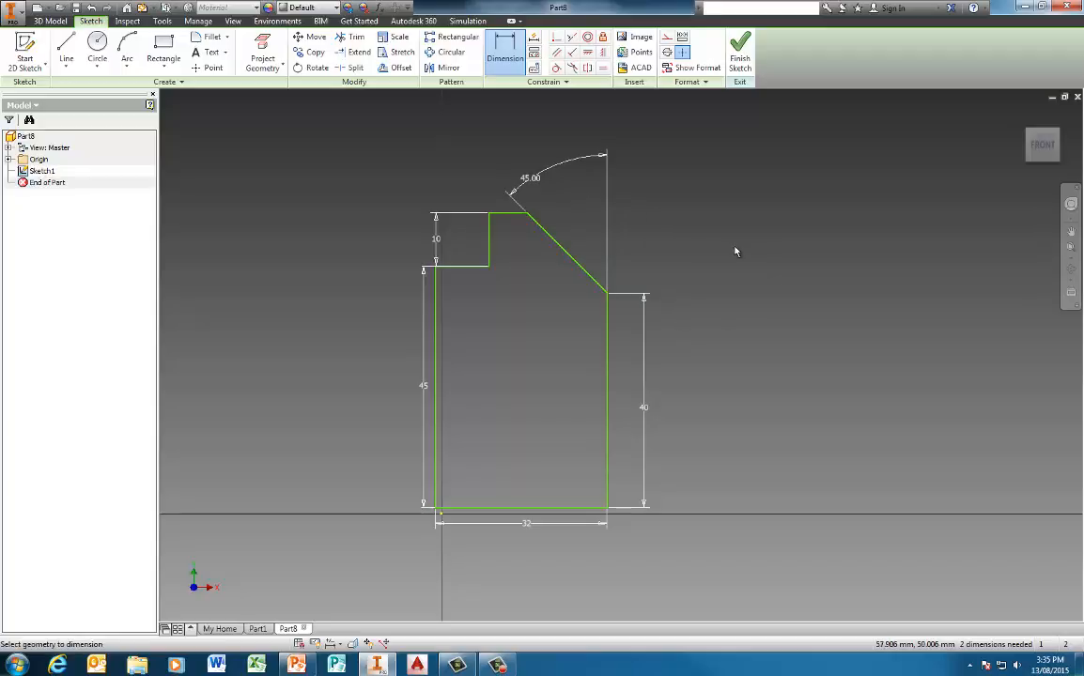
key("Escape")
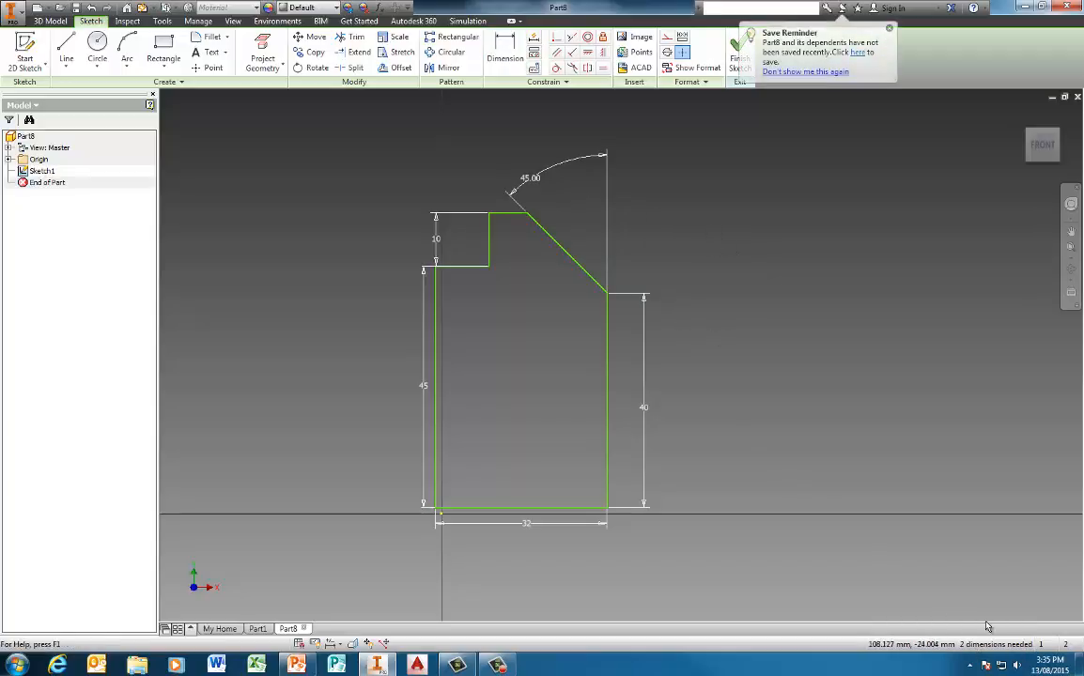
Move the profile away from the origin, and make its lower-left corner coincident with the origin point.
mouse_move(437, 510)
left_mouse_down()
mouse_move(496, 450)
mouse_move(487, 479)
left_mouse_up()
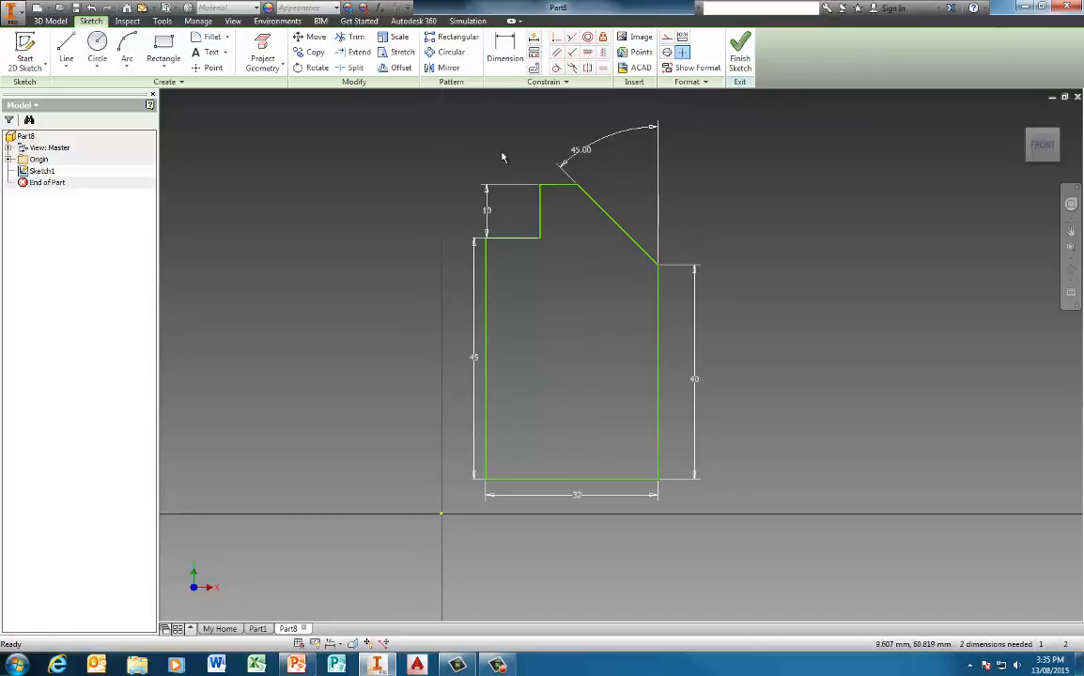
left_click(556, 36)
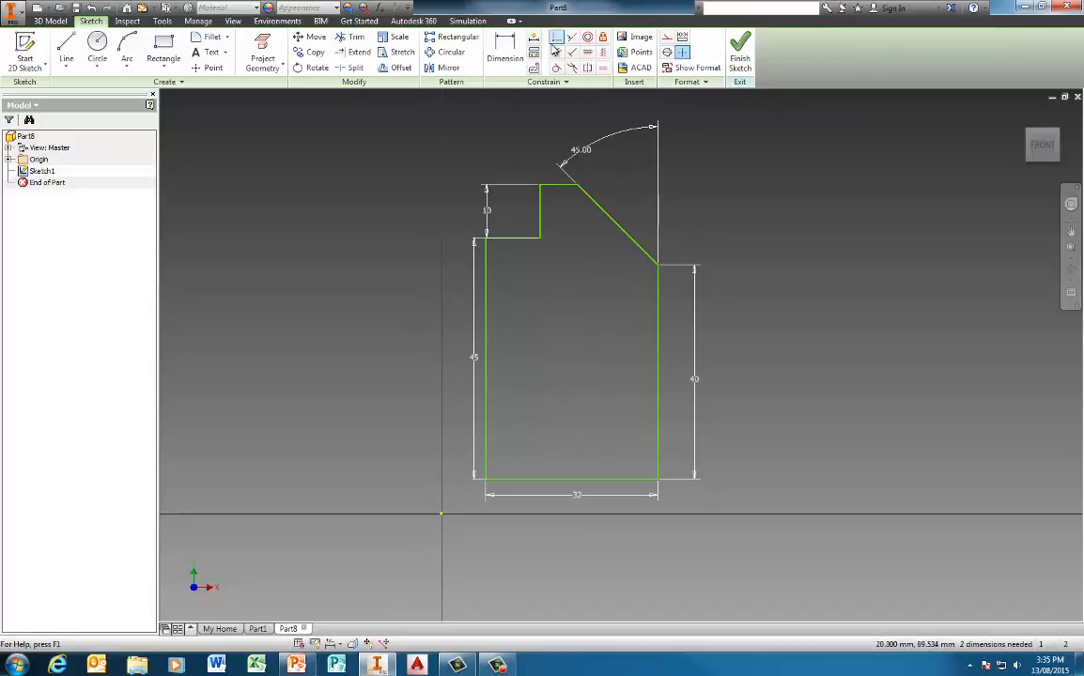
left_click(485, 480)
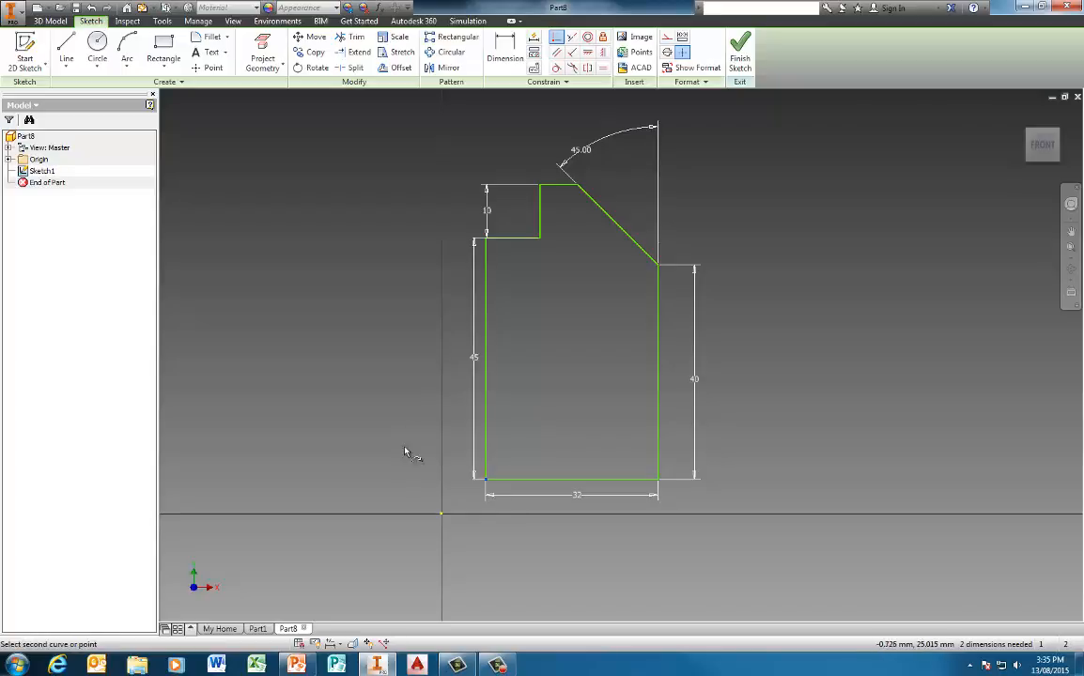
left_click(443, 515)
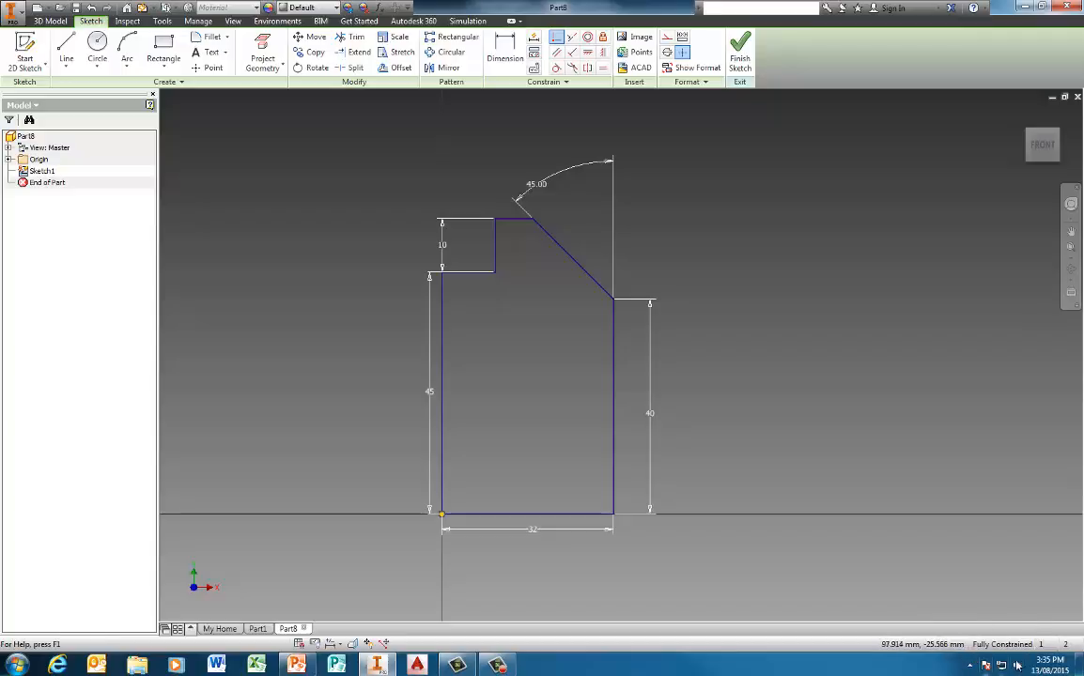
Draw a 15 mm diameter circle inside the lower-left area of the profile.
left_click(99, 44)
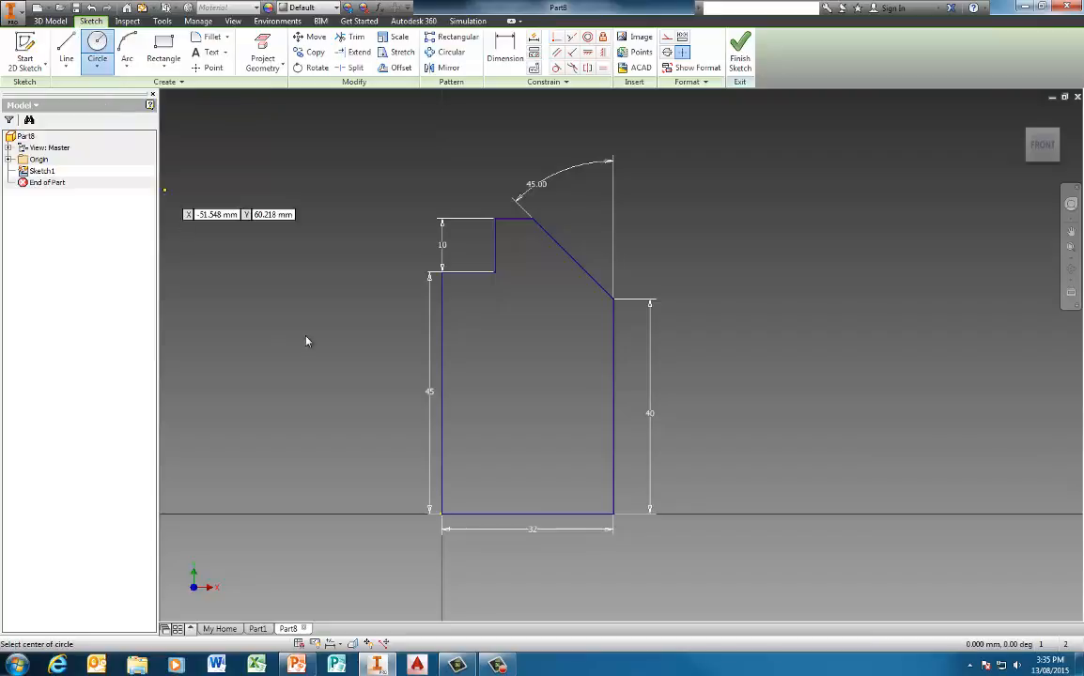
left_click(505, 460)
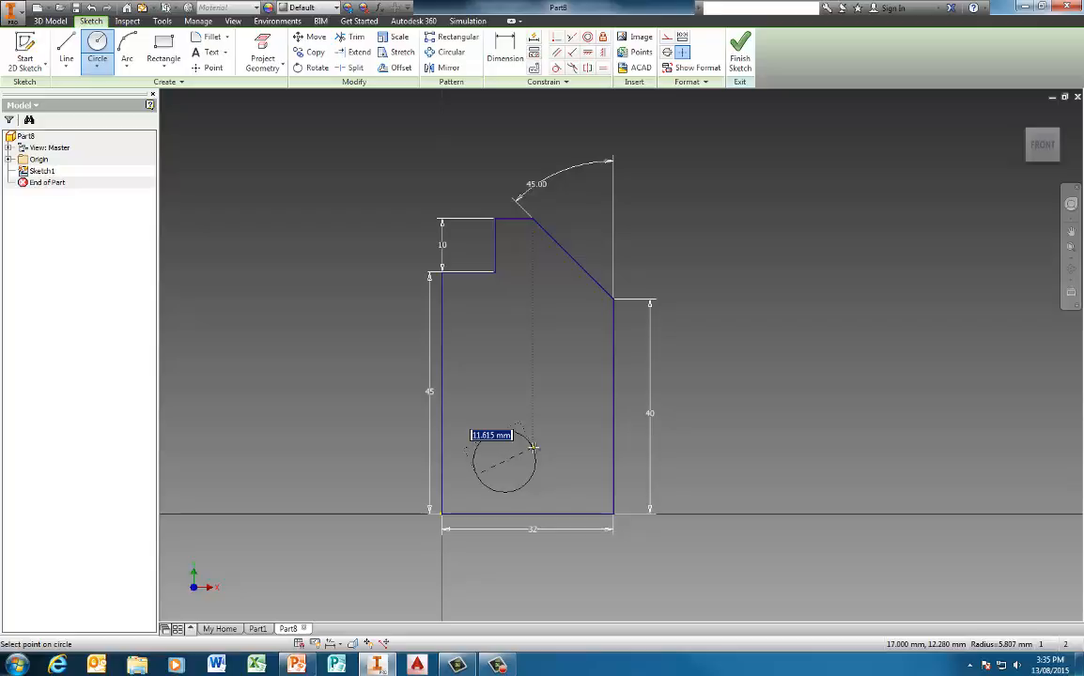
type("15")
key("Return")
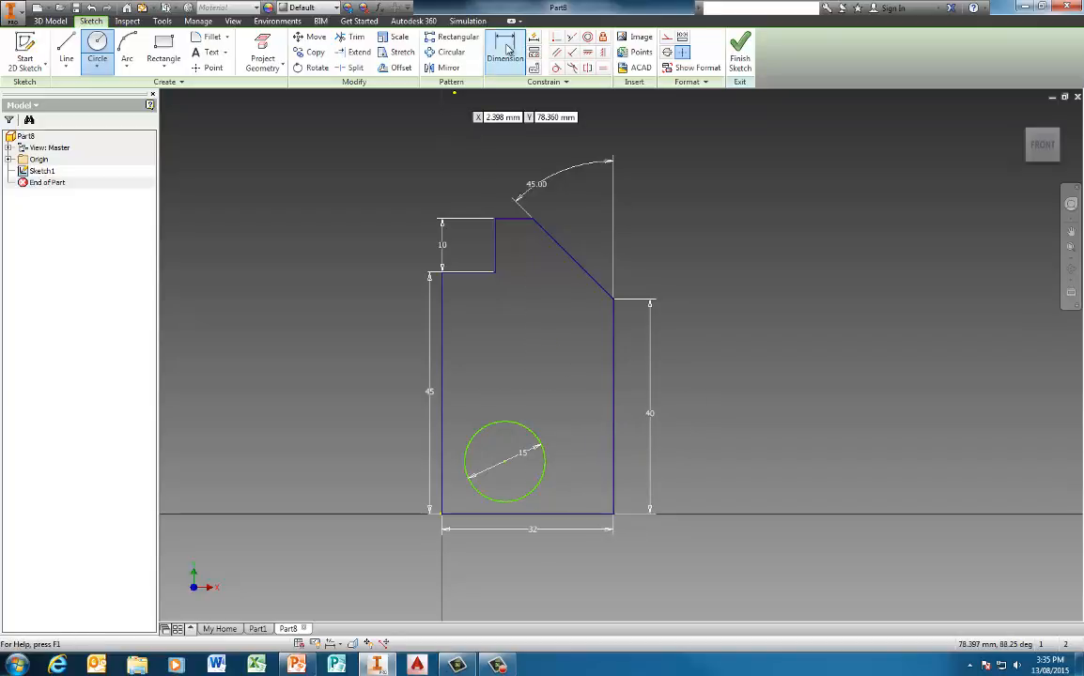
Dimension the horizontal distance from the circle's centre to the profile's right vertical edge to 20 mm.
left_click(507, 49)
left_click(614, 497)
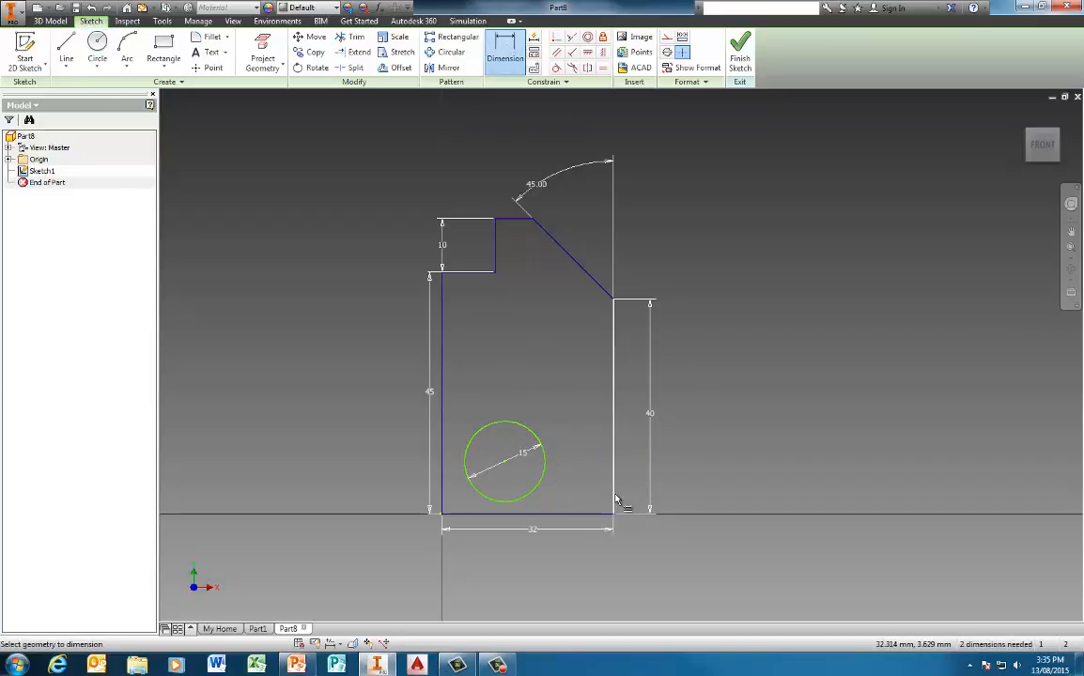
key("Escape")
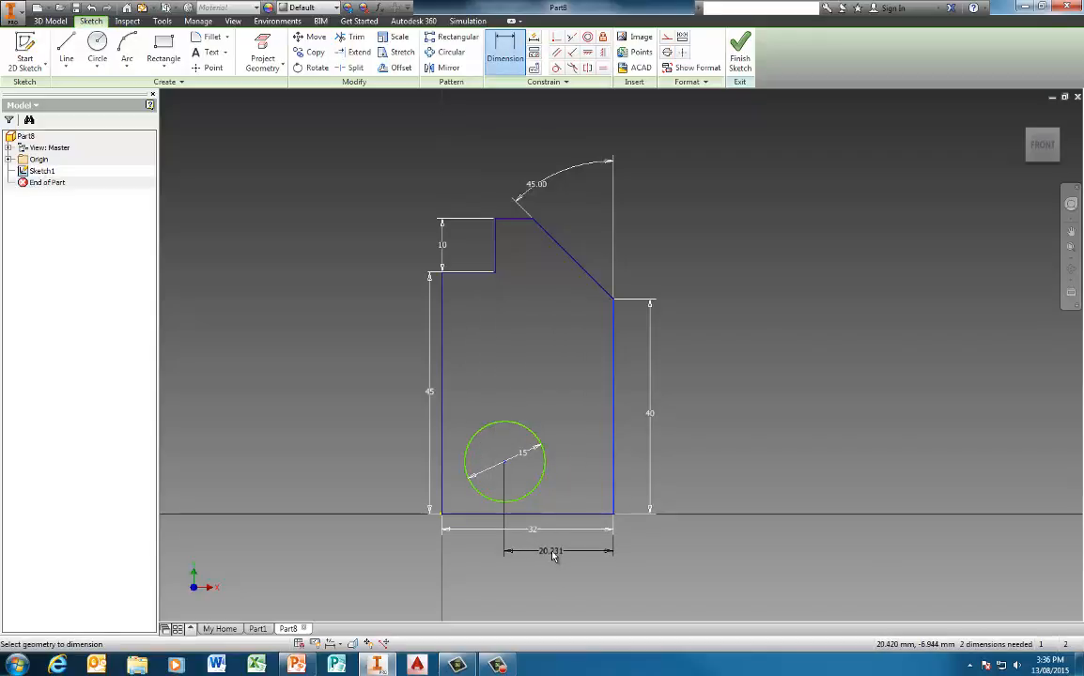
left_click(552, 555)
type("2")
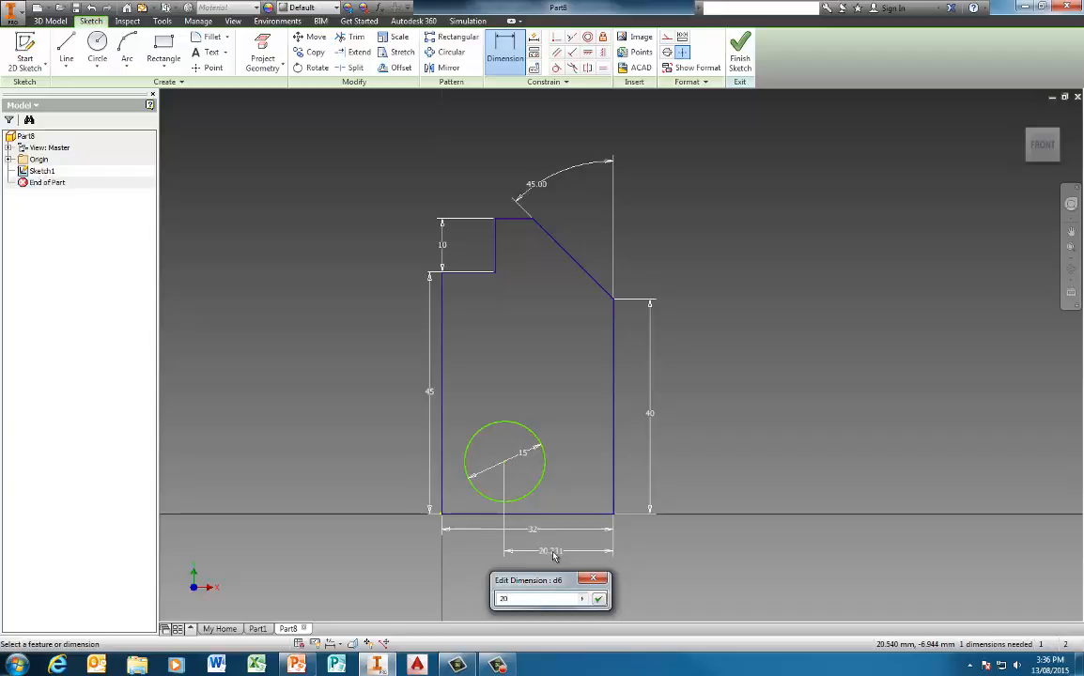
type("0")
key("Return")
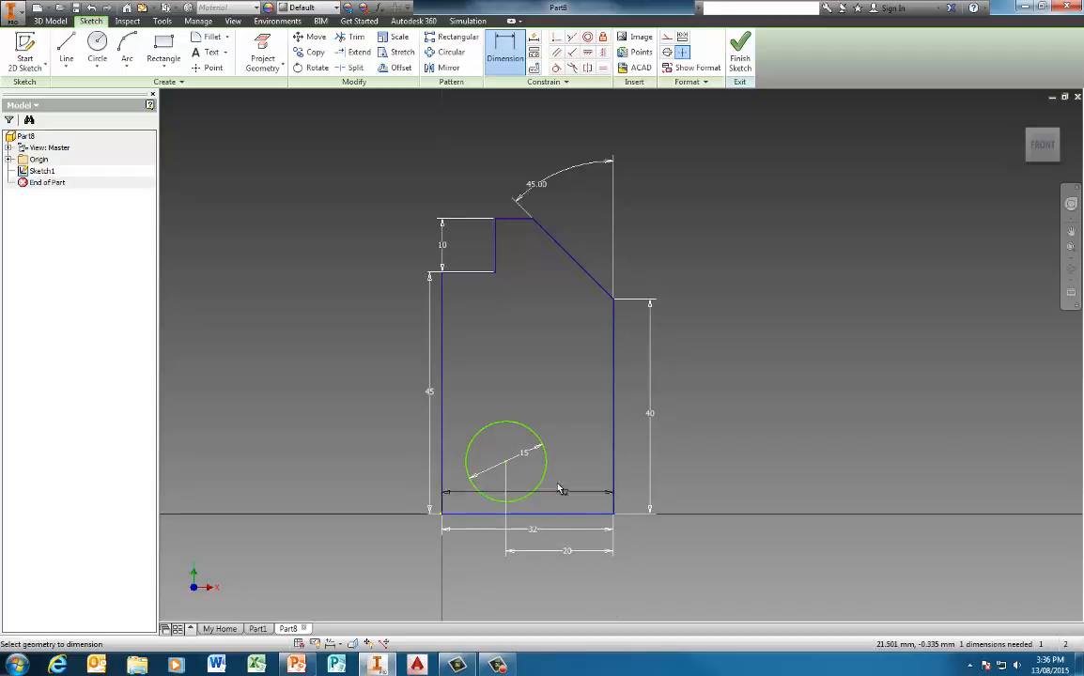
Dimension the vertical distance from the circle's centre to the profile's bottom edge to 15 mm.
left_click(506, 462)
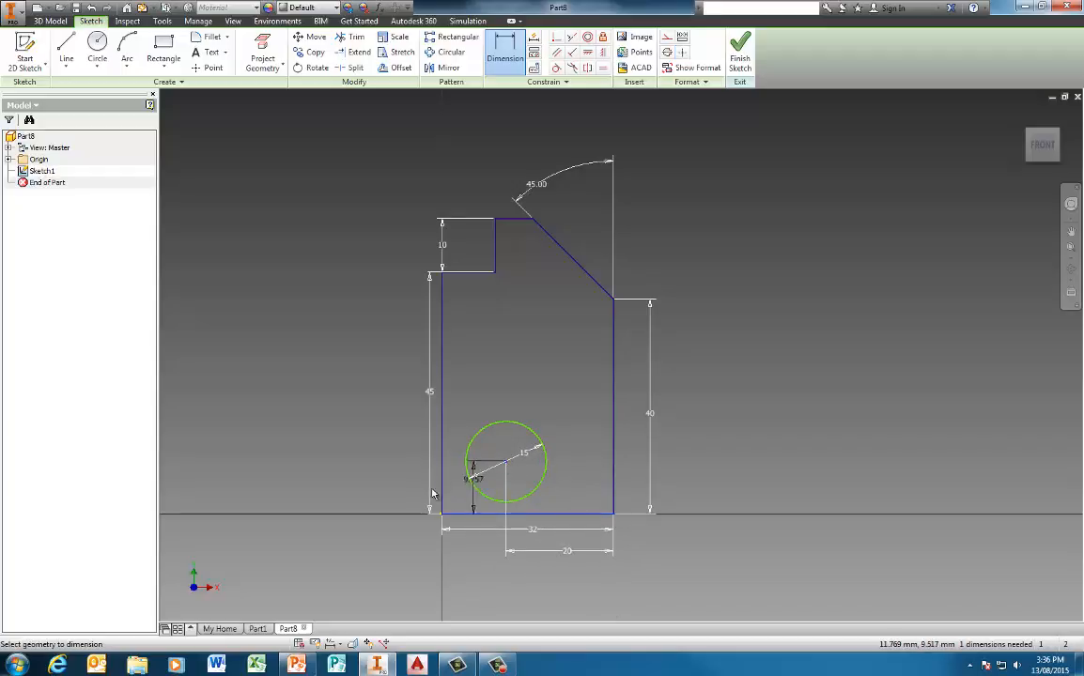
left_click(397, 488)
type("15")
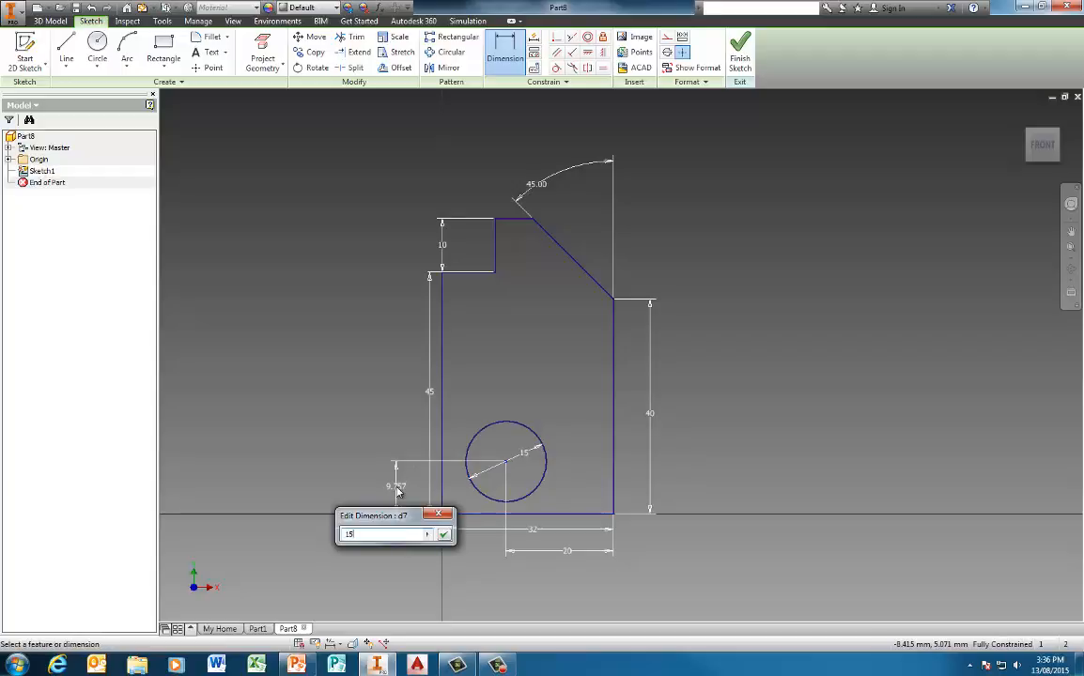
key("Return")
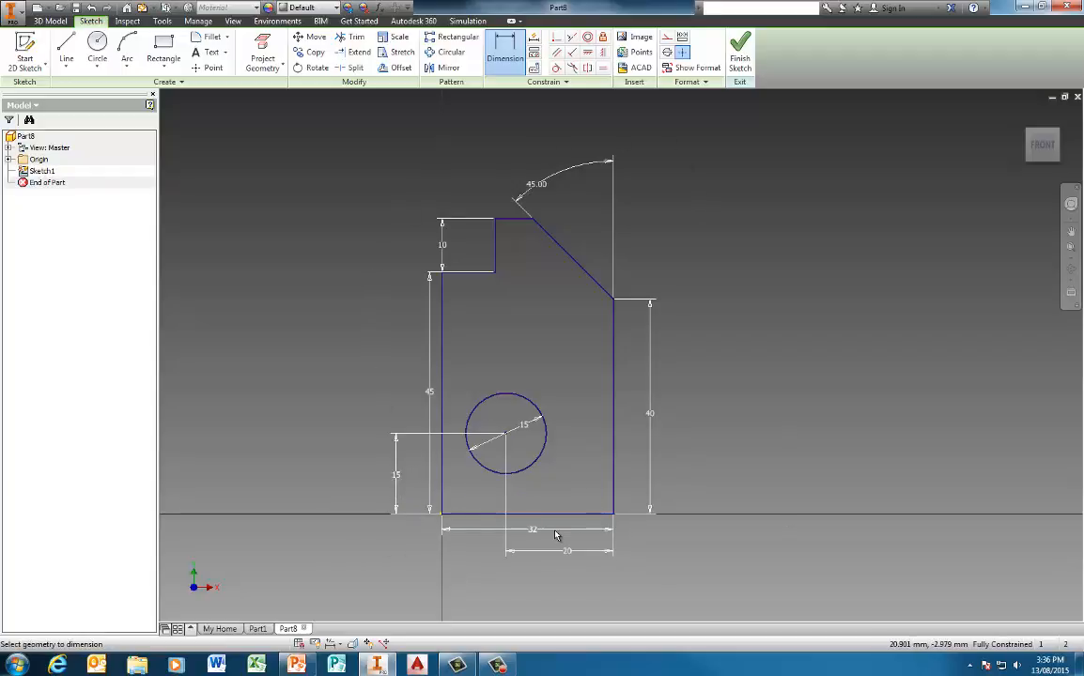
Finish the sketch and extrude the profile around the circle by 25 mm, leaving the circle as a through hole.
left_click(741, 58)
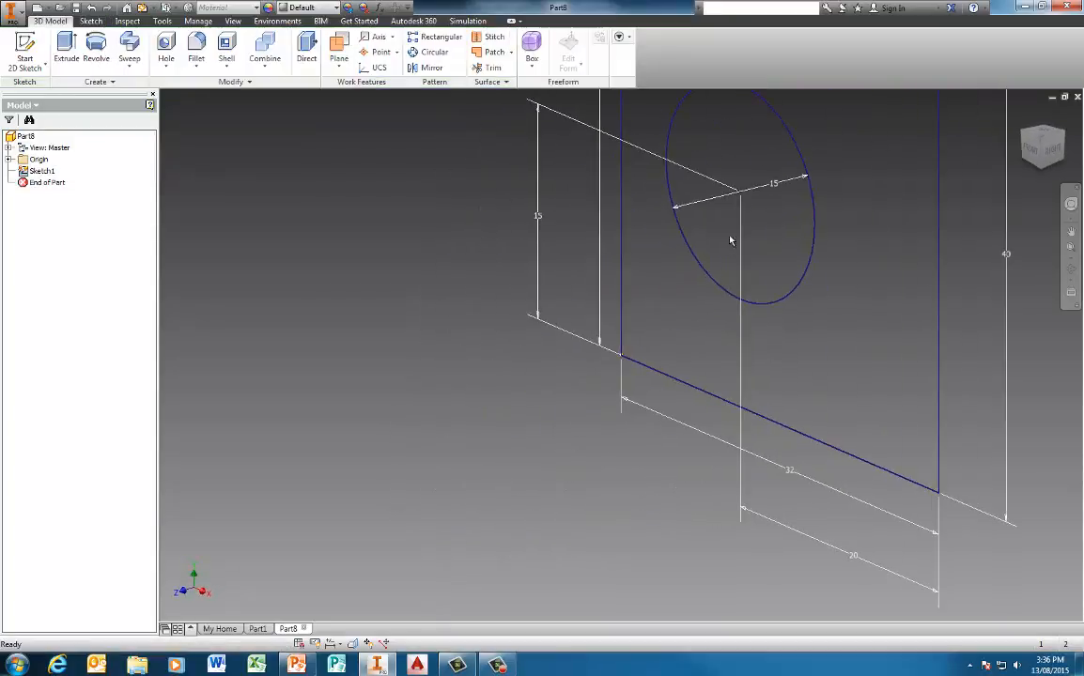
scroll(659, 299, "down", 5)
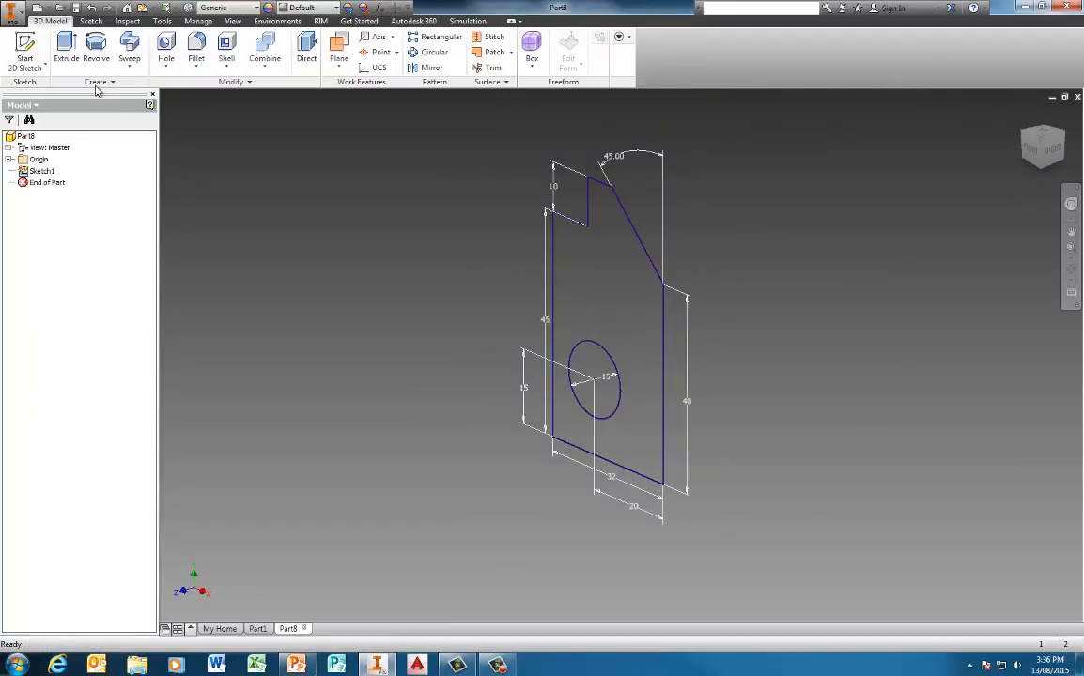
left_click(66, 47)
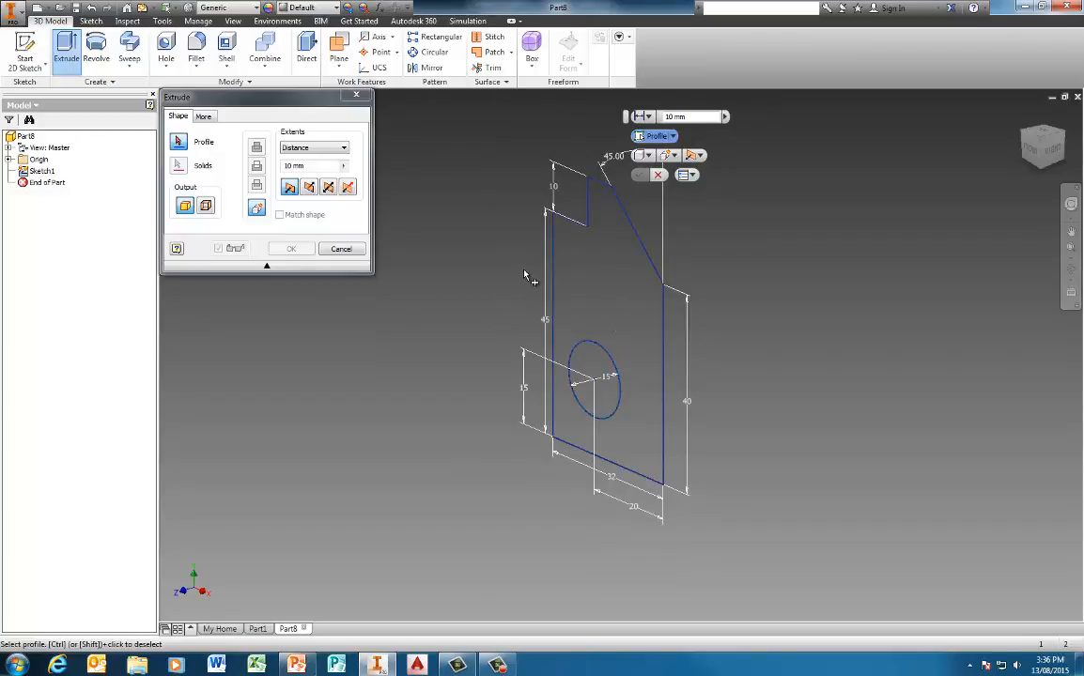
left_click(609, 308)
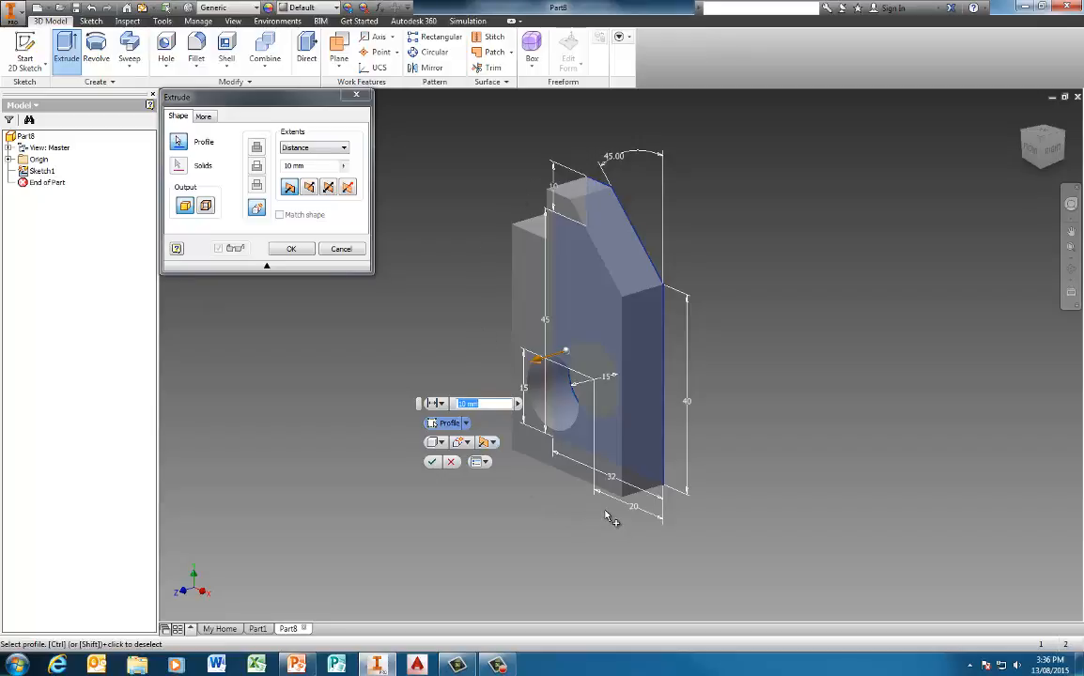
left_click_drag(289, 171, 279, 175)
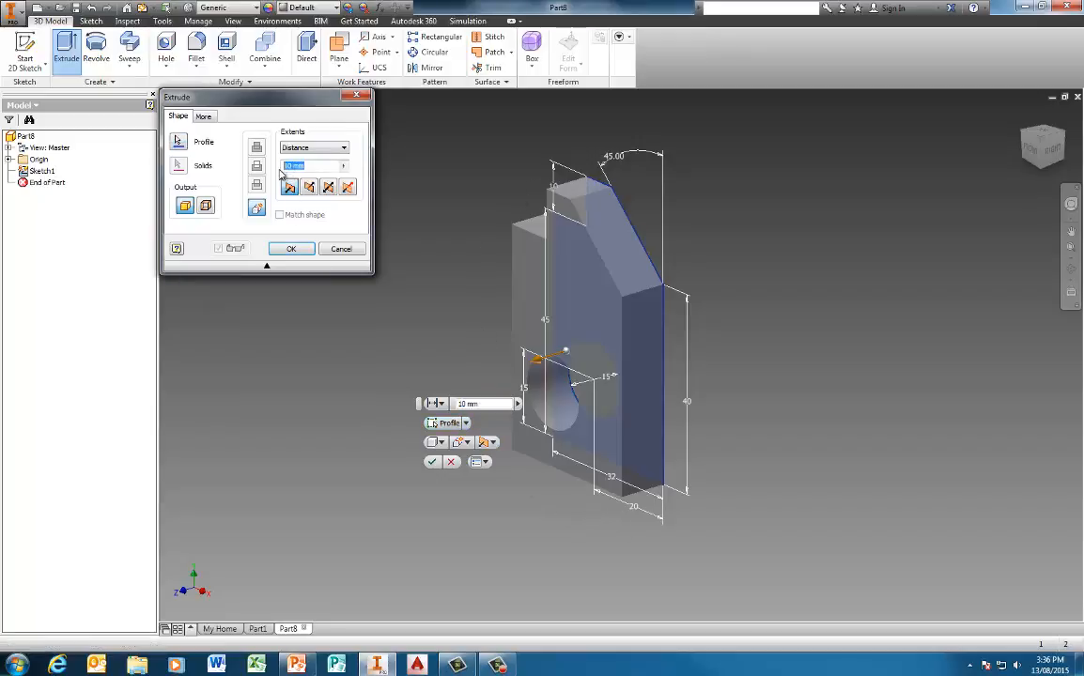
type("25")
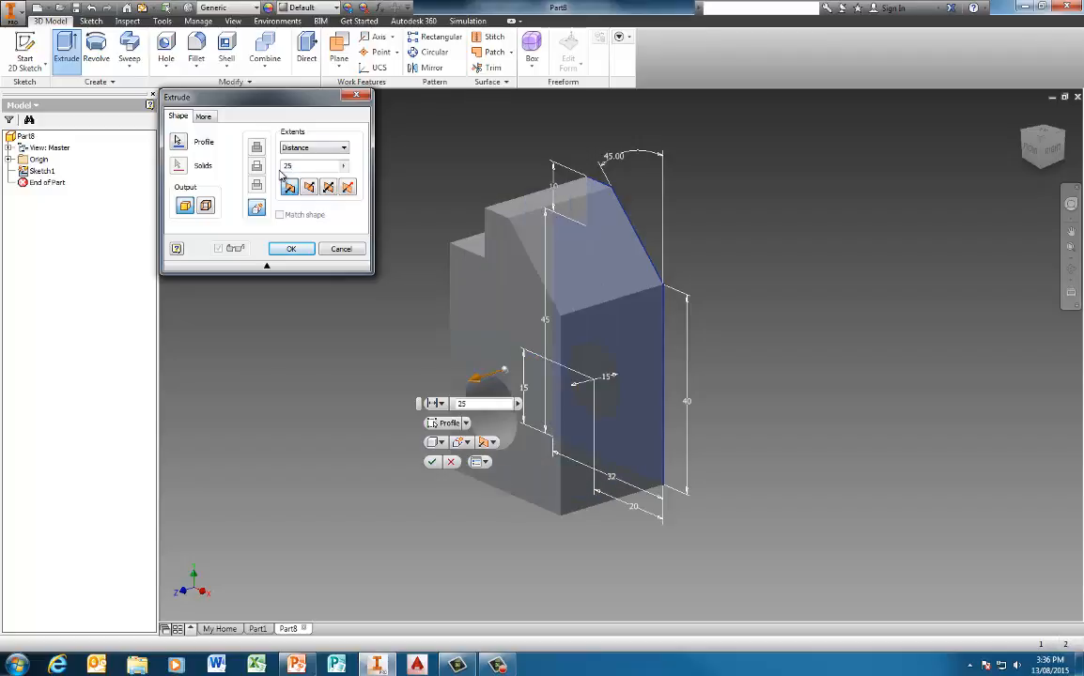
key("Return")
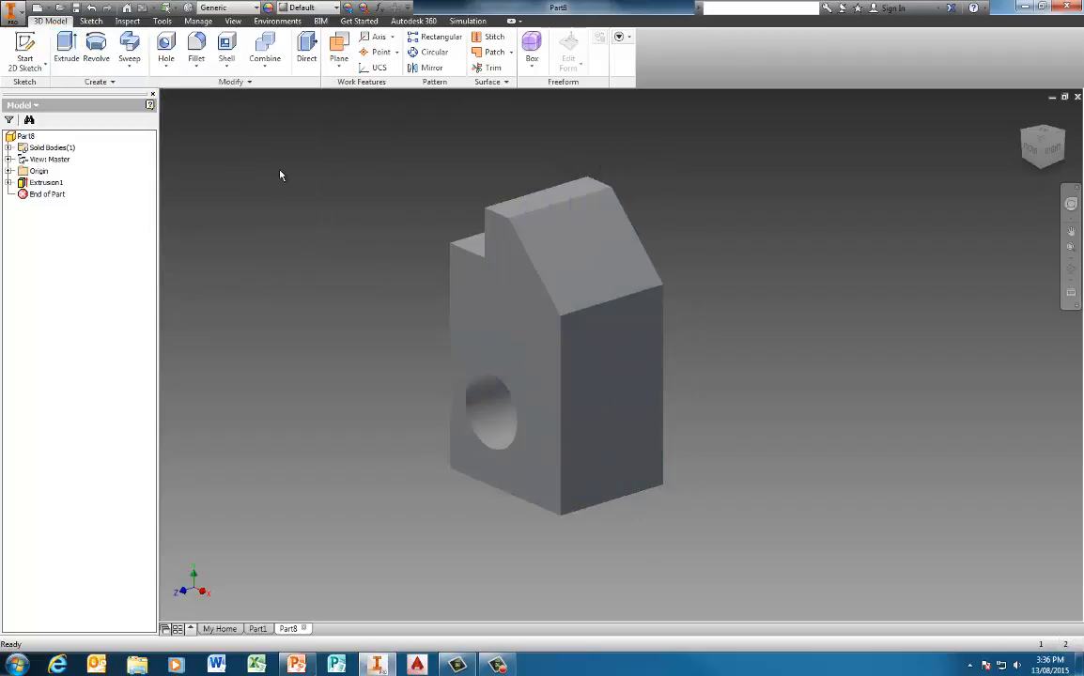